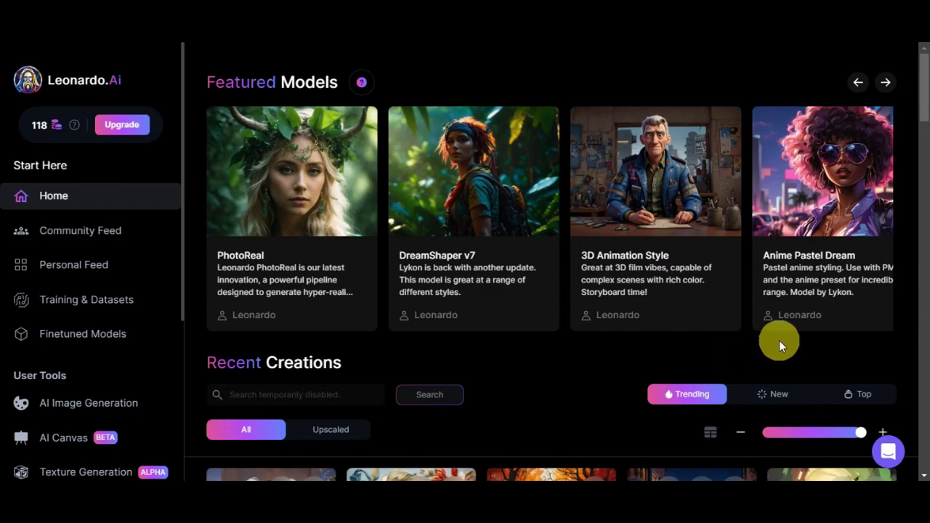
- Open the AI Canvas editor from the Leonardo.Ai home page
scroll(841, 341, "down", 3)
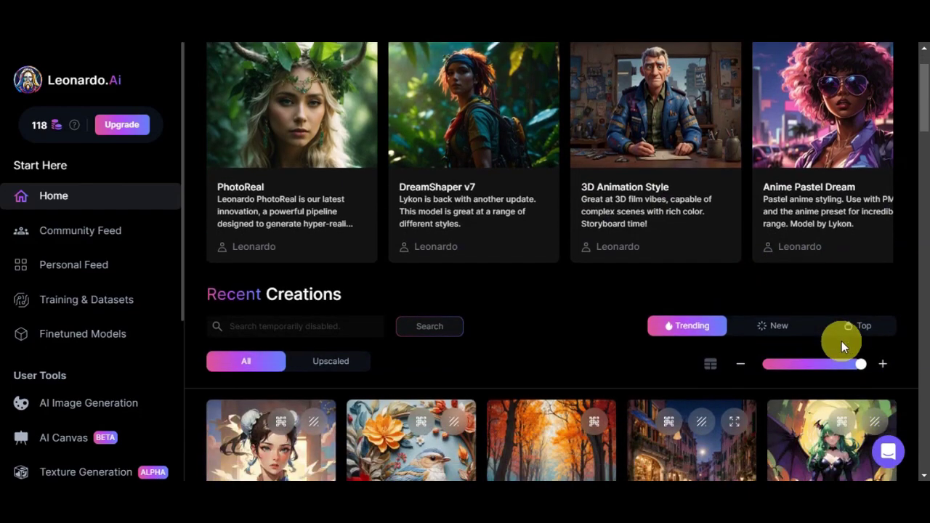
scroll(842, 341, "down", 1)
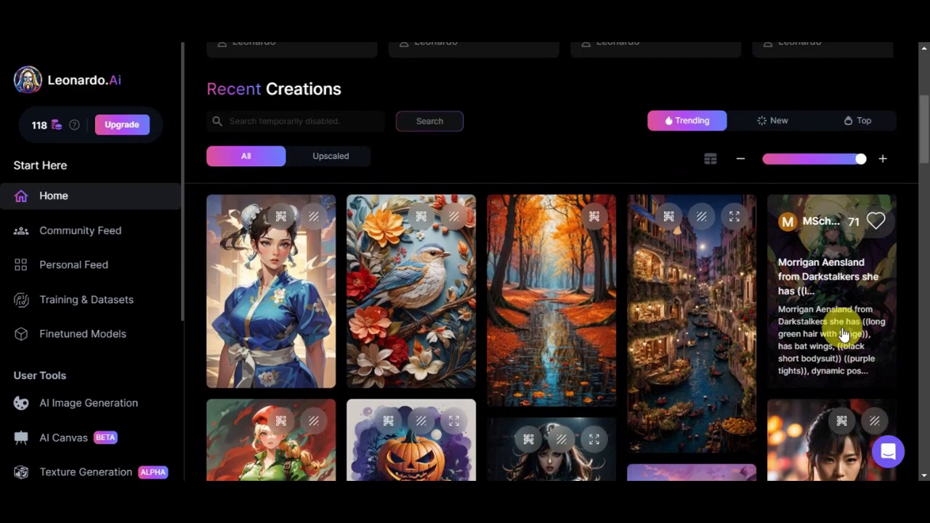
scroll(842, 334, "down", 1)
scroll(844, 324, "down", 2)
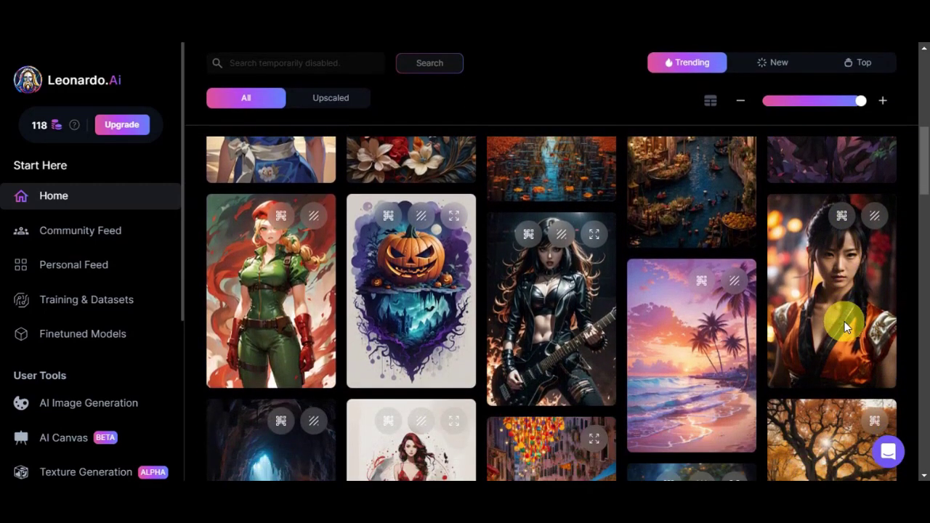
scroll(854, 311, "down", 1)
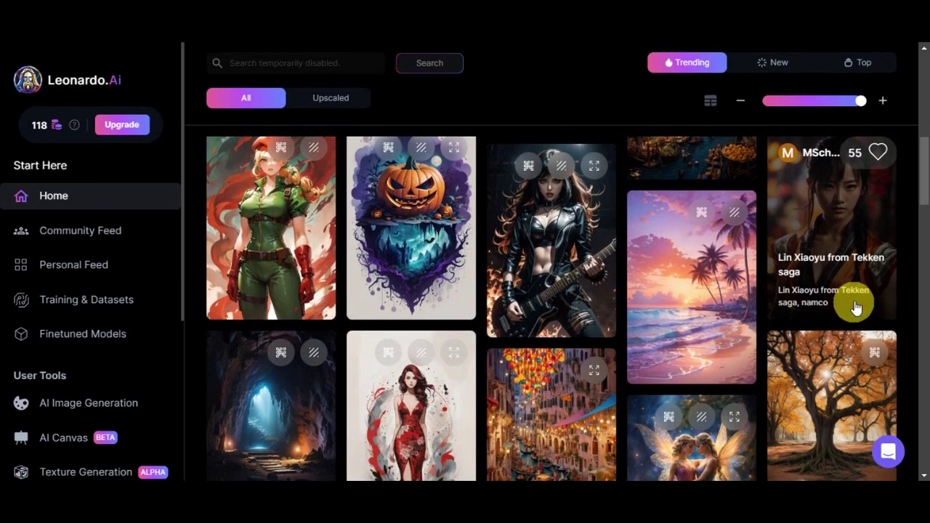
scroll(865, 299, "down", 1)
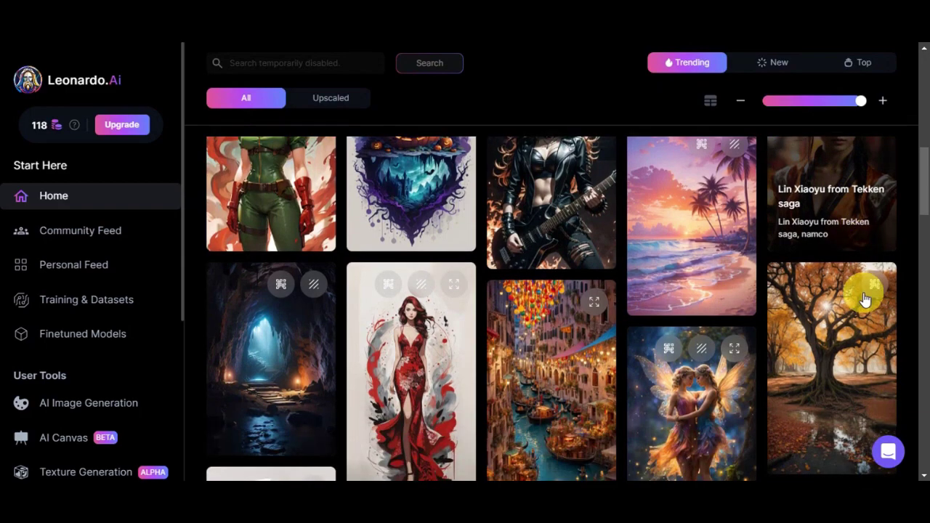
scroll(865, 299, "down", 1)
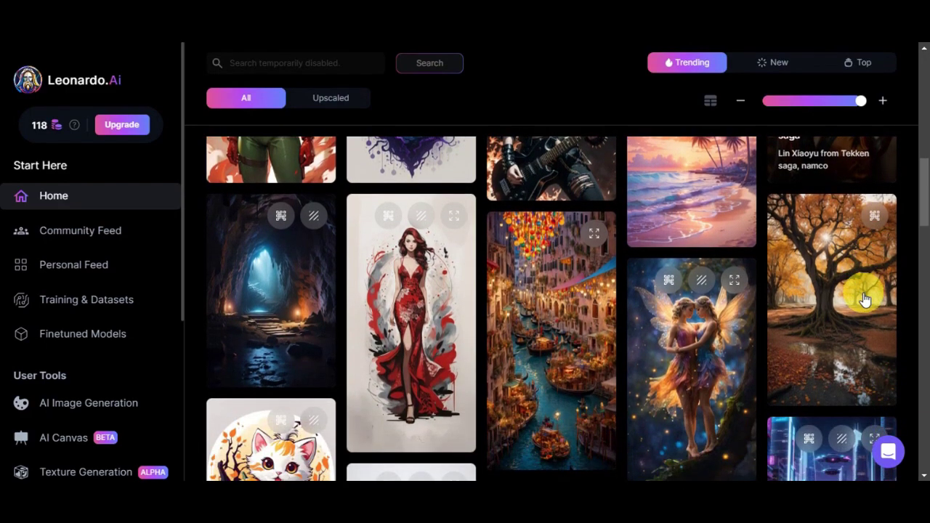
scroll(865, 299, "down", 4)
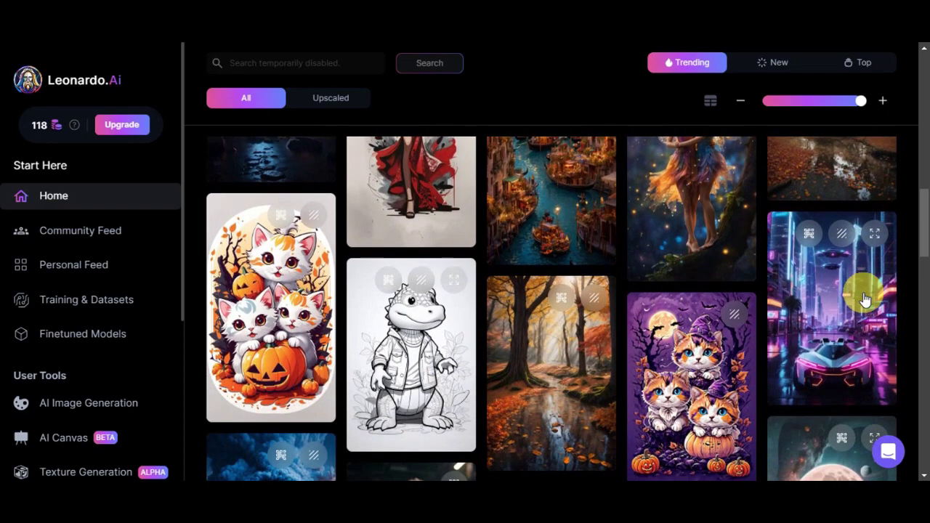
scroll(865, 299, "down", 1)
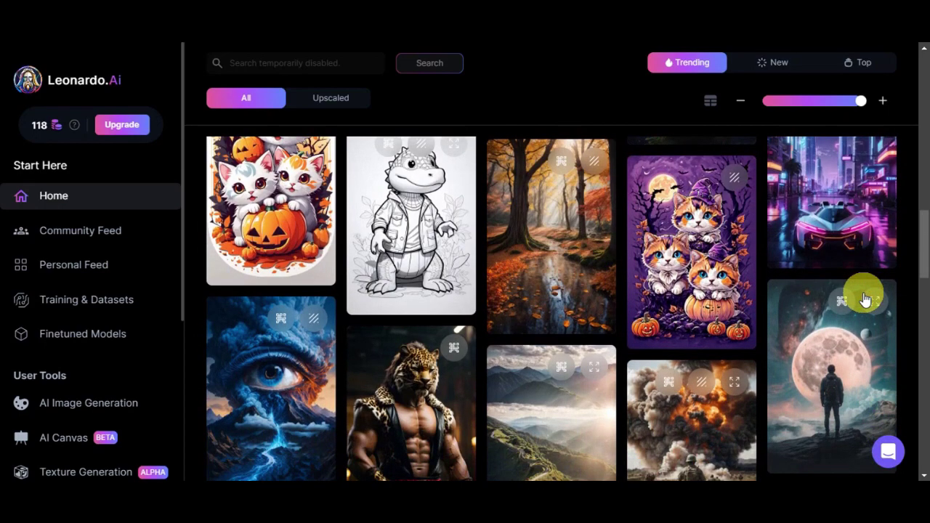
scroll(865, 300, "down", 1)
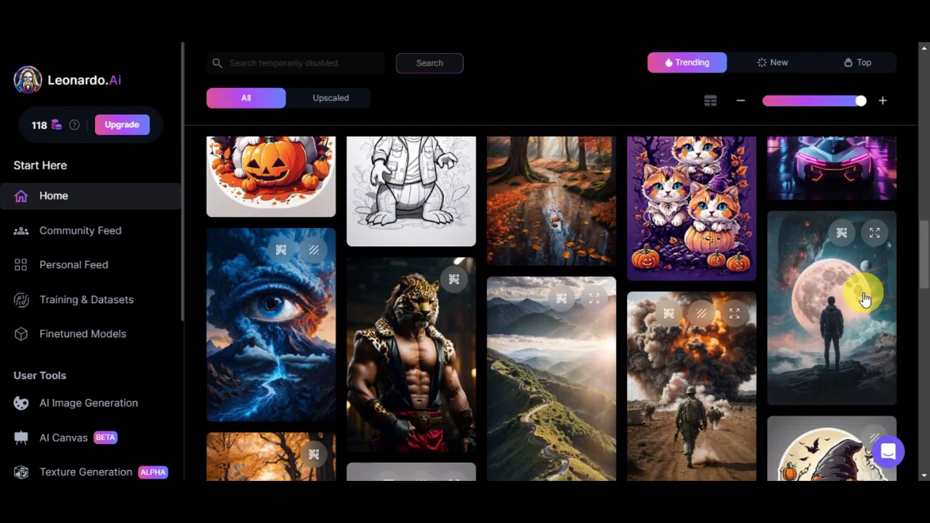
scroll(865, 300, "down", 1)
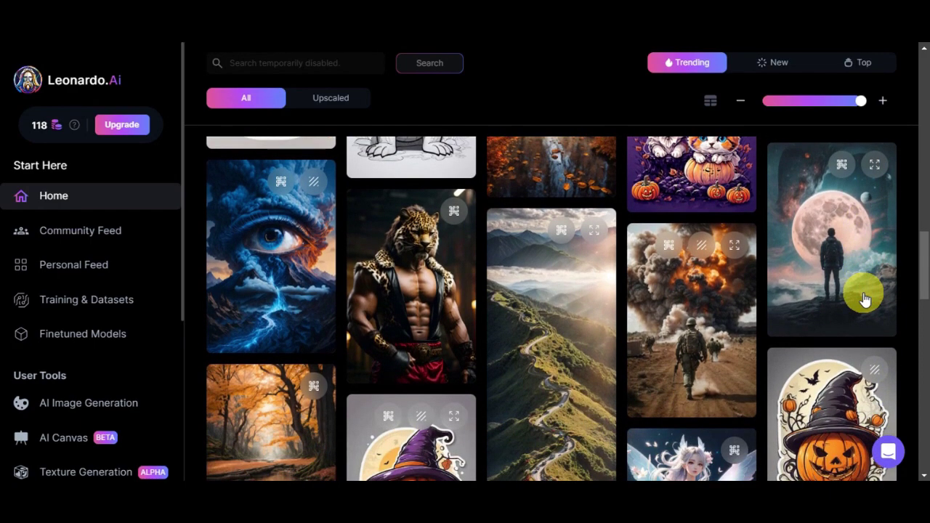
scroll(865, 299, "down", 2)
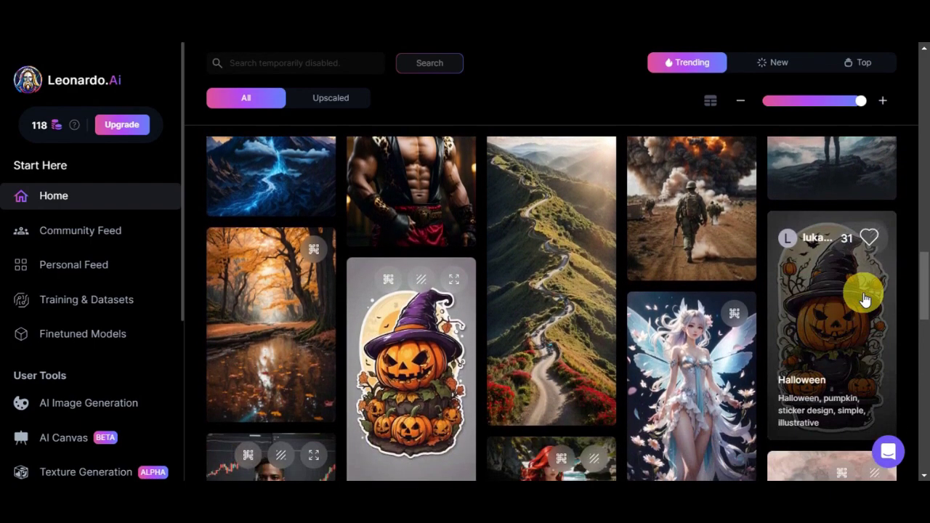
scroll(865, 299, "down", 1)
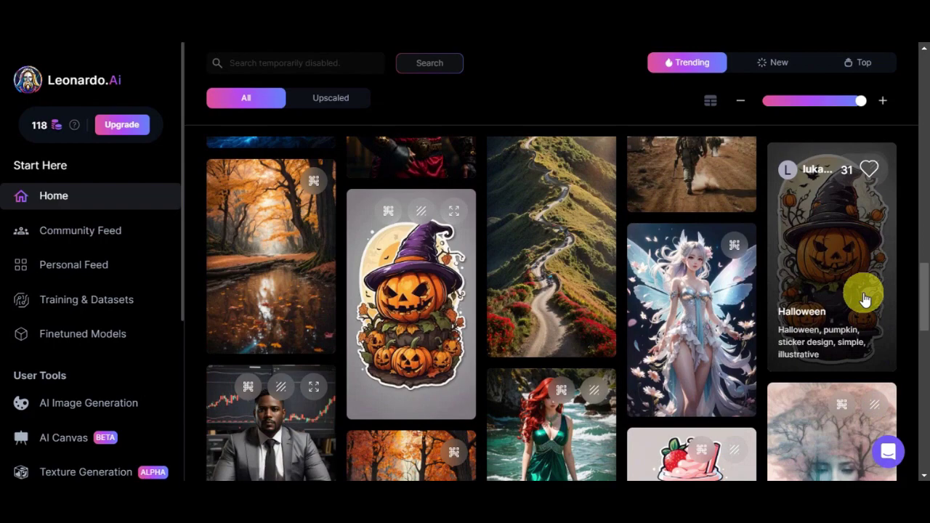
scroll(865, 300, "down", 2)
scroll(865, 299, "down", 2)
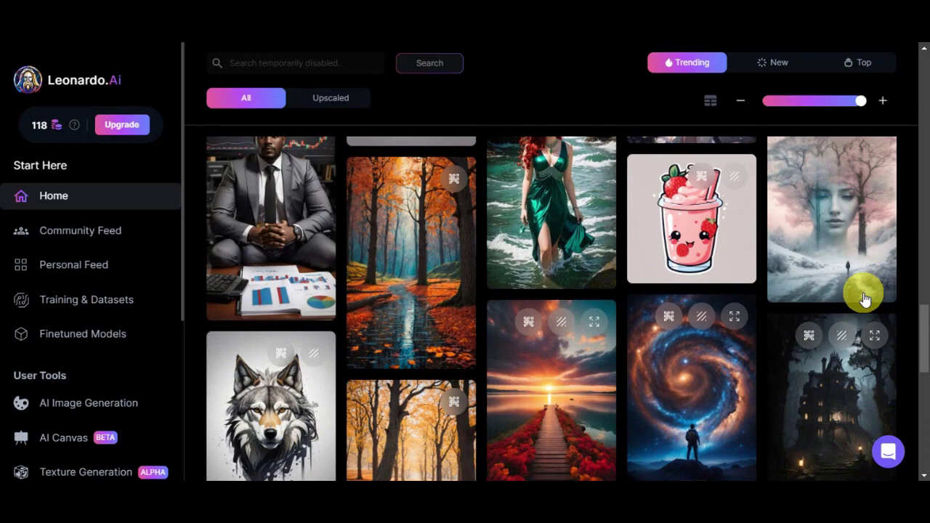
scroll(865, 300, "down", 2)
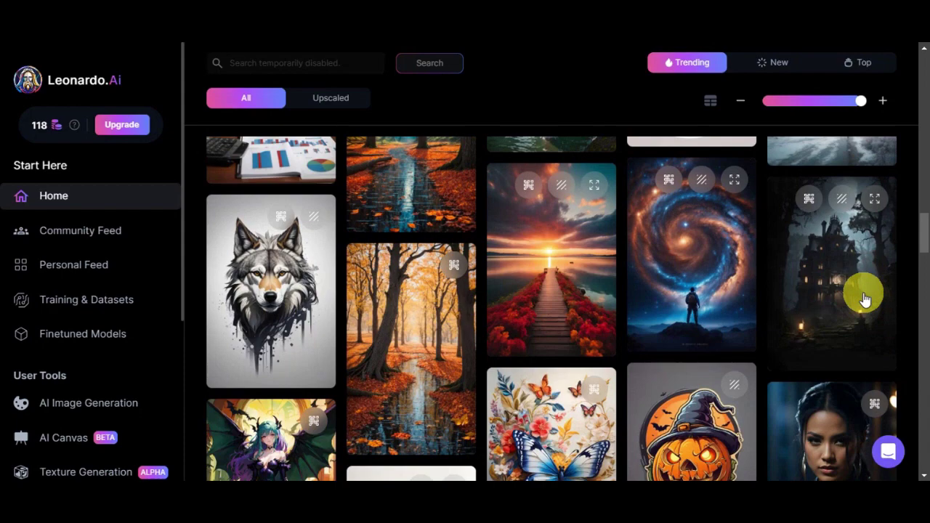
scroll(865, 299, "down", 2)
scroll(865, 300, "down", 1)
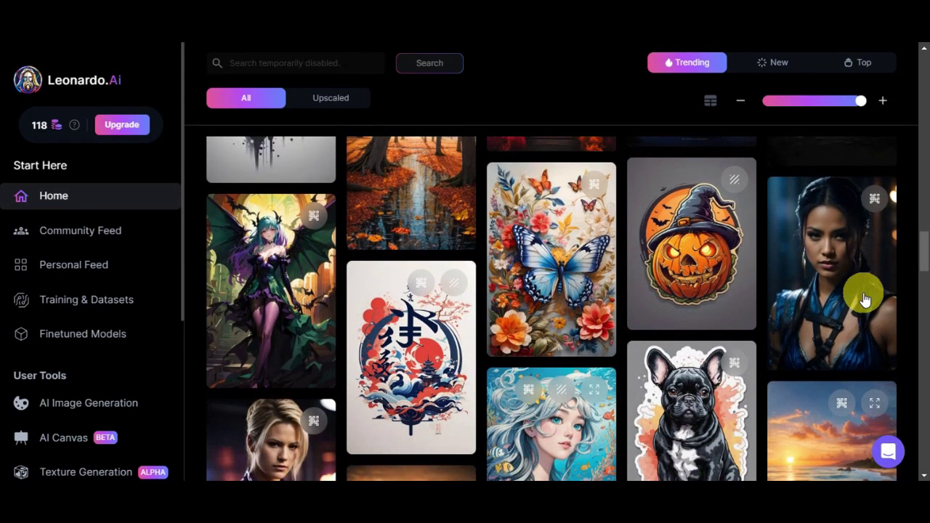
scroll(865, 299, "down", 2)
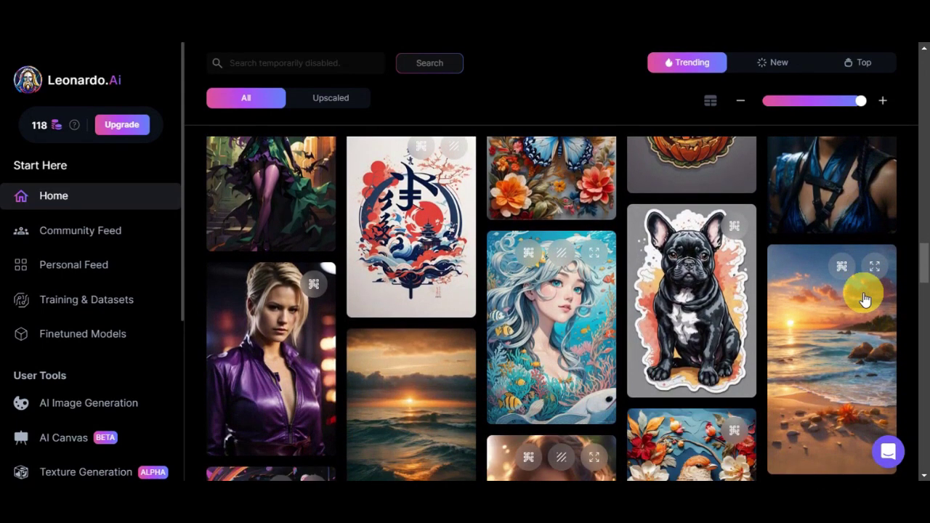
scroll(865, 299, "down", 1)
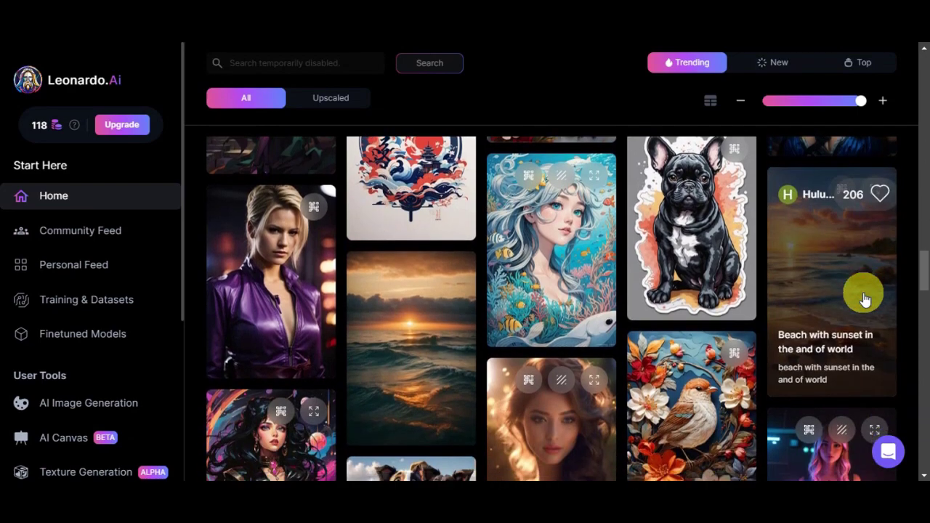
scroll(865, 300, "down", 2)
scroll(865, 300, "down", 1)
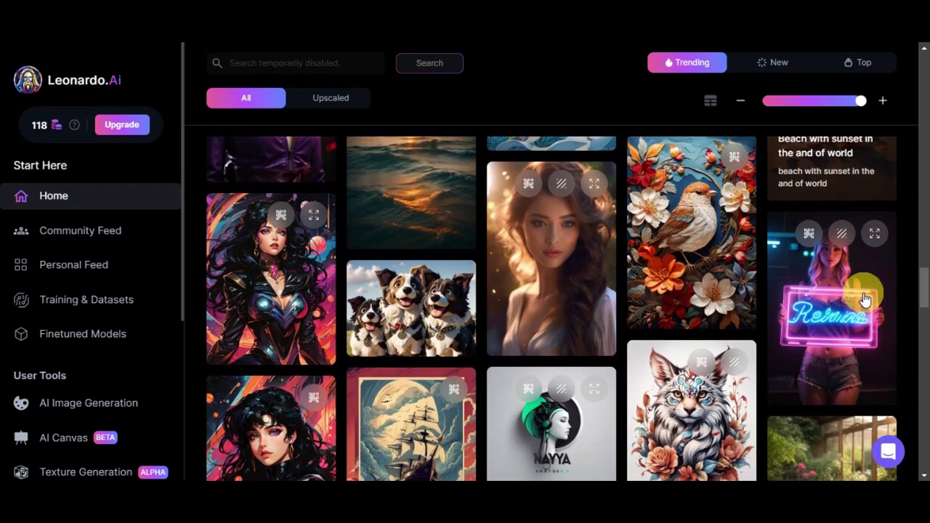
scroll(865, 299, "down", 1)
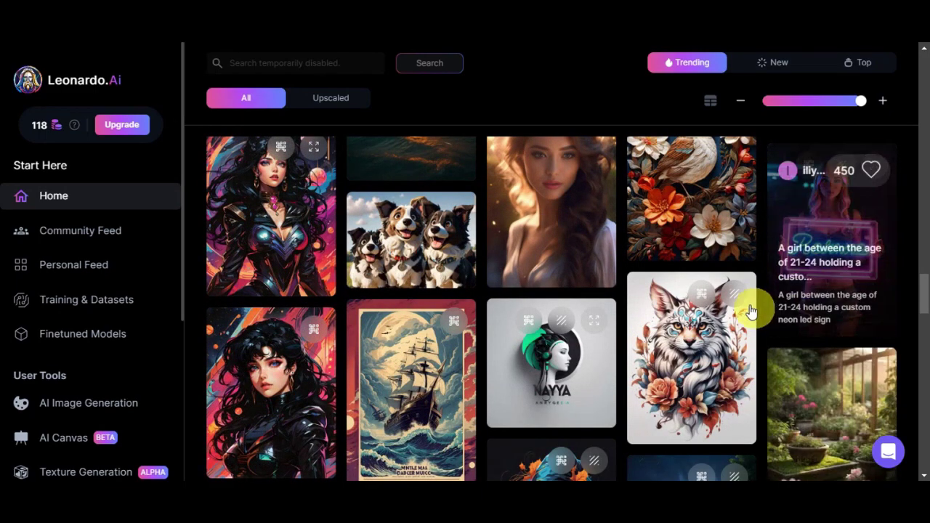
scroll(154, 247, "down", 1)
scroll(154, 247, "down", 1)
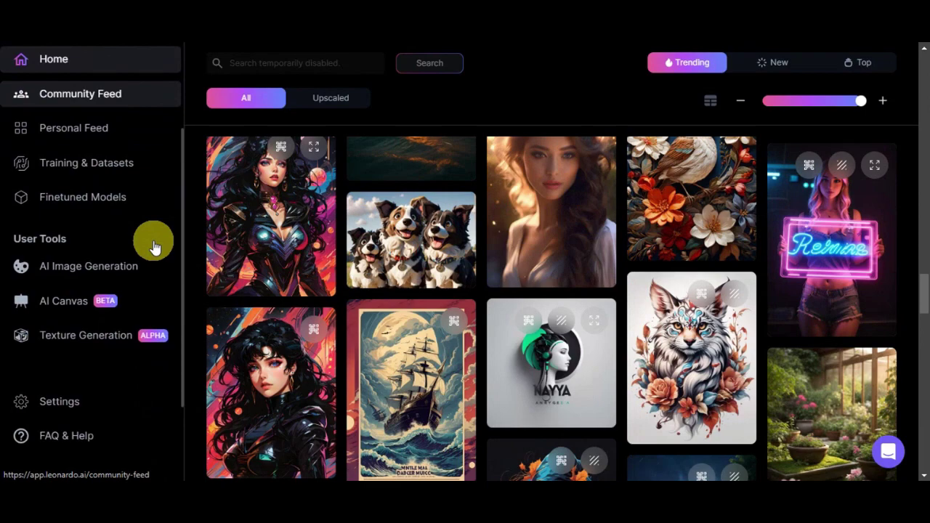
left_click(122, 308)
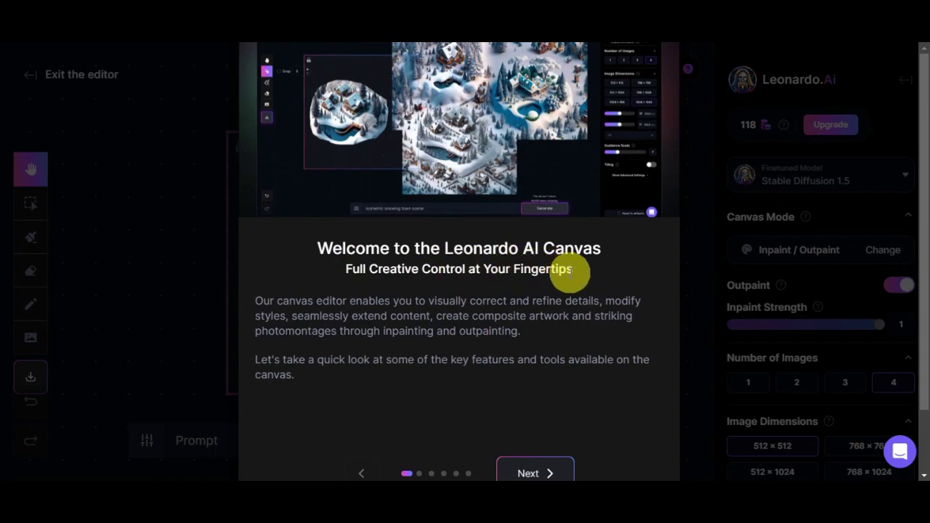
- Page through the canvas tour, from uploading images to Controlling Parameters
scroll(571, 271, "down", 1)
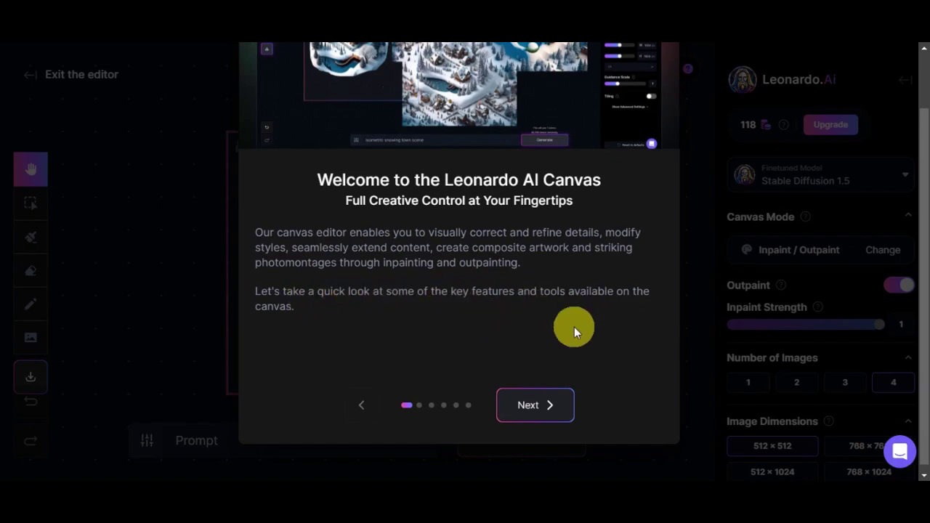
scroll(574, 327, "up", 2)
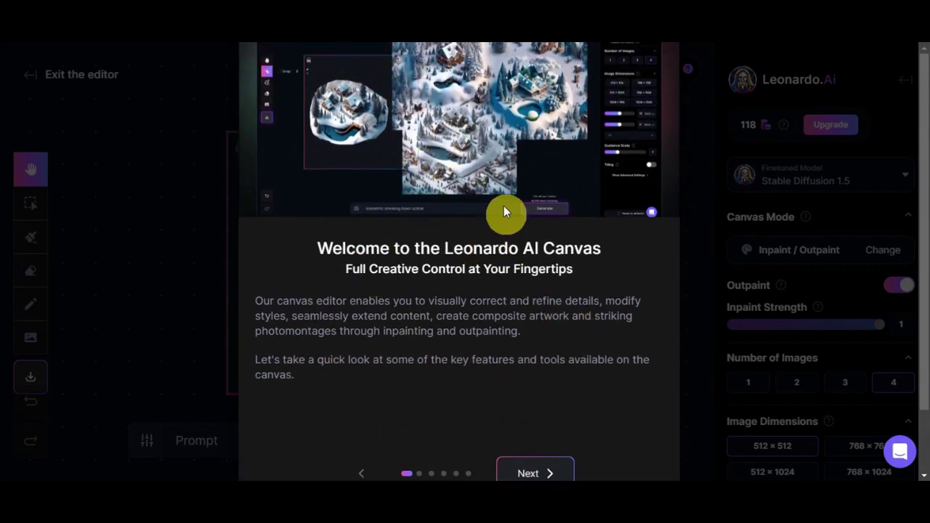
scroll(532, 411, "down", 2)
left_click(531, 401)
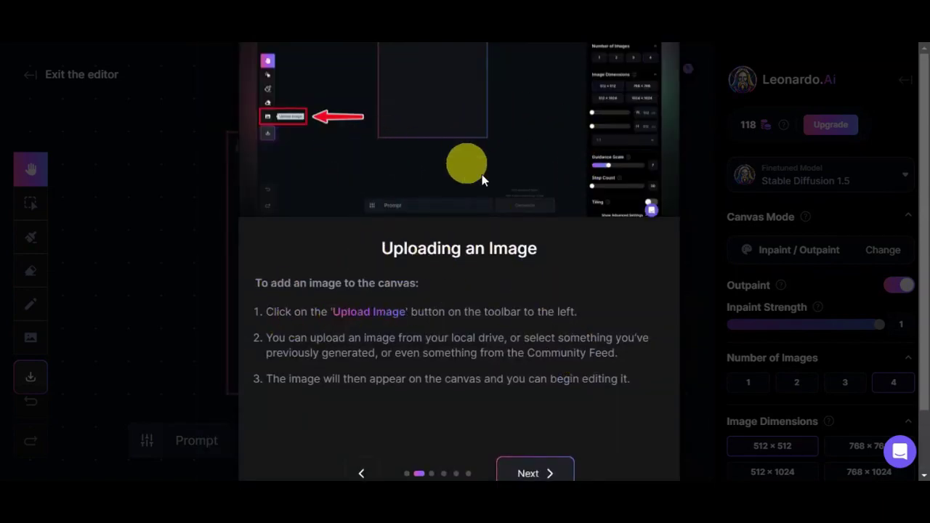
scroll(520, 378, "down", 2)
left_click(523, 415)
scroll(502, 299, "up", 2)
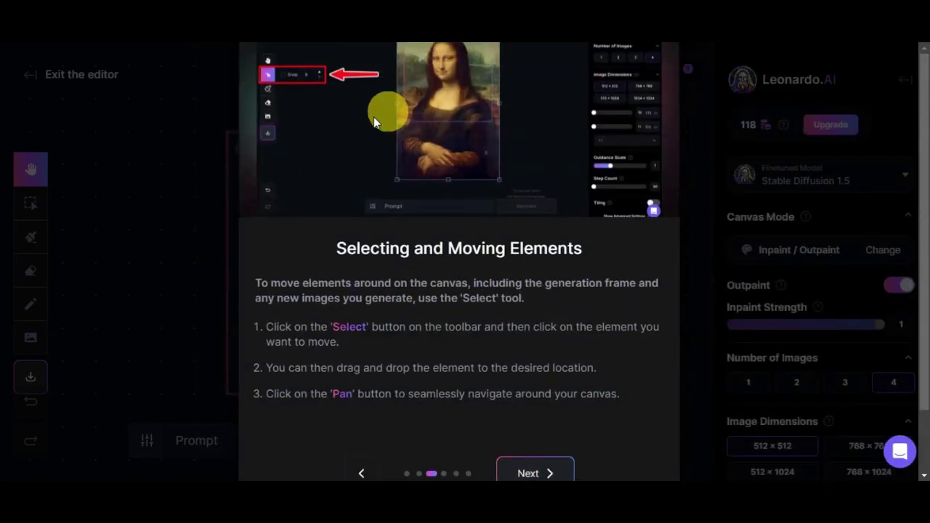
scroll(445, 317, "down", 2)
left_click(534, 397)
scroll(452, 160, "up", 2)
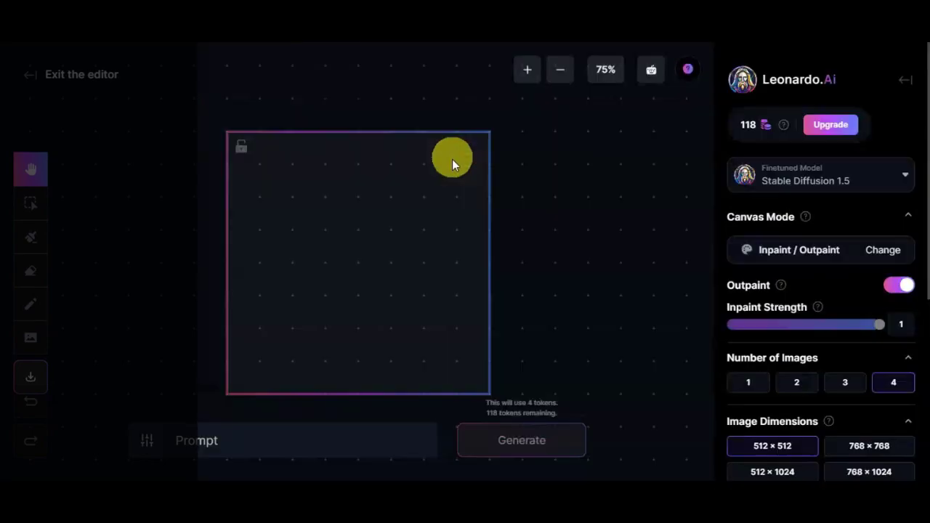
scroll(490, 201, "down", 2)
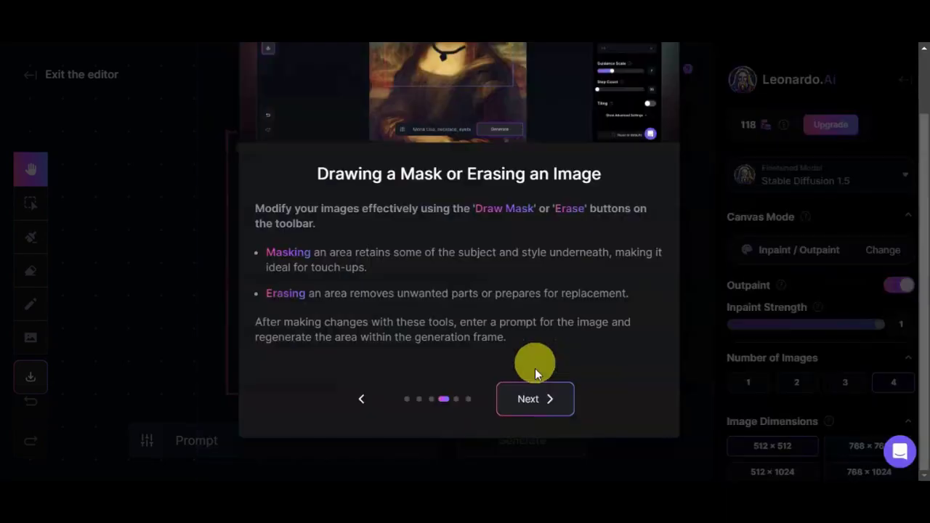
left_click(535, 399)
scroll(450, 146, "up", 2)
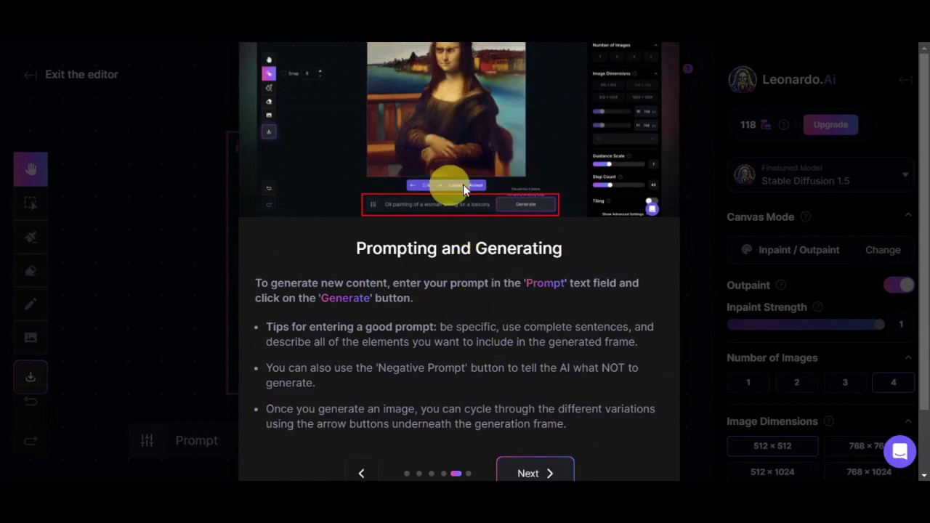
scroll(463, 184, "down", 2)
left_click(534, 398)
scroll(436, 240, "up", 2)
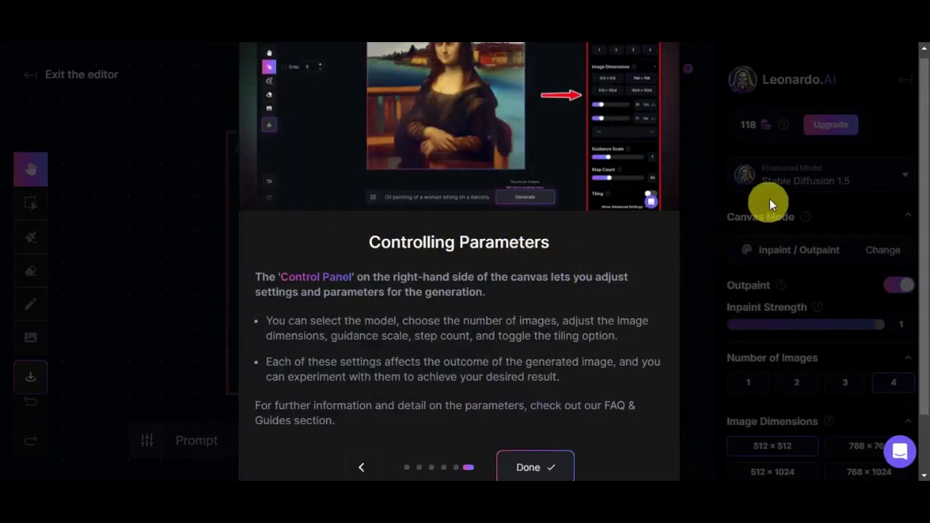
- Finish the canvas tour and check the Finetuned Model list, leaving the model unchanged
left_click(531, 467)
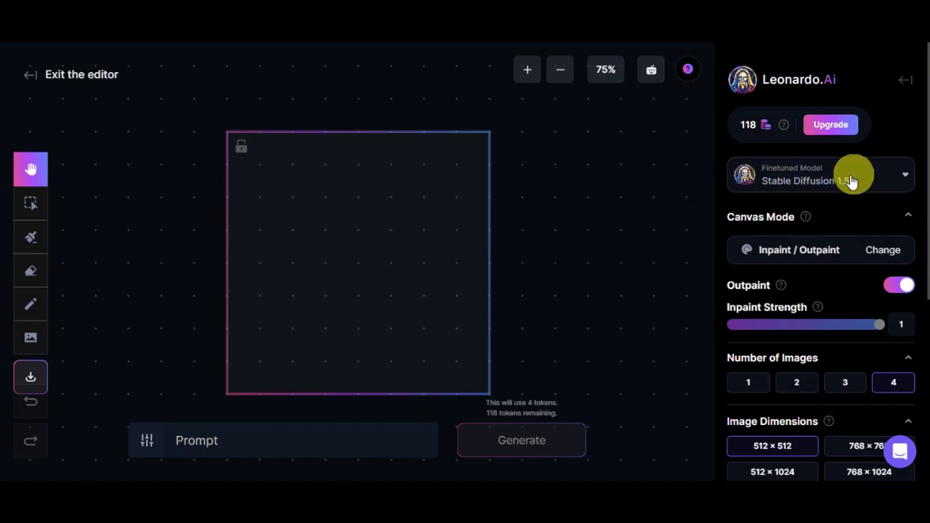
left_click(905, 174)
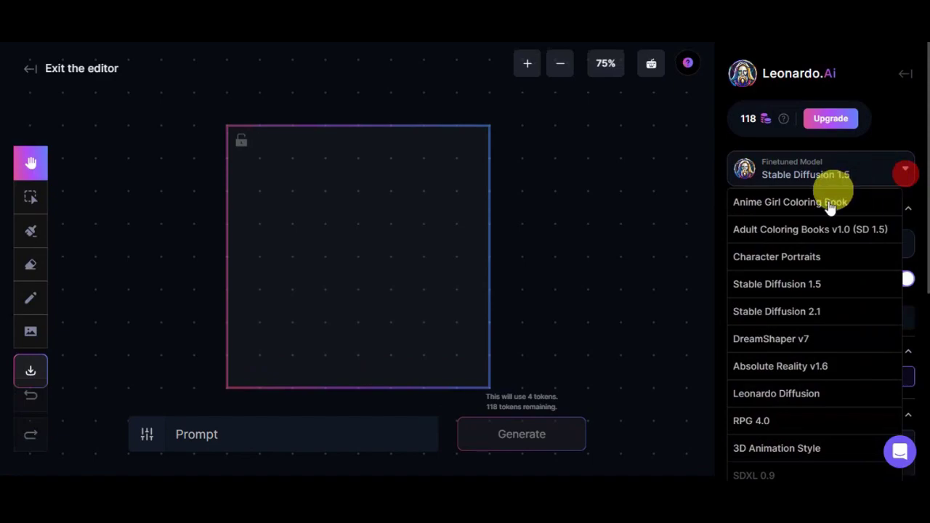
left_click(901, 170)
scroll(899, 171, "down", 2)
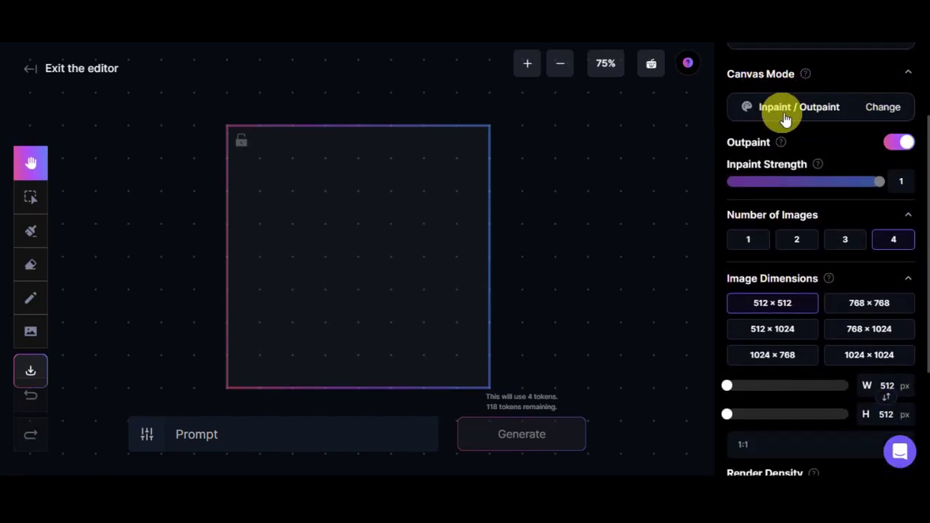
- Bring up the Canvas Mode choices and dismiss them, keeping Inpaint / Outpaint
left_click(881, 109)
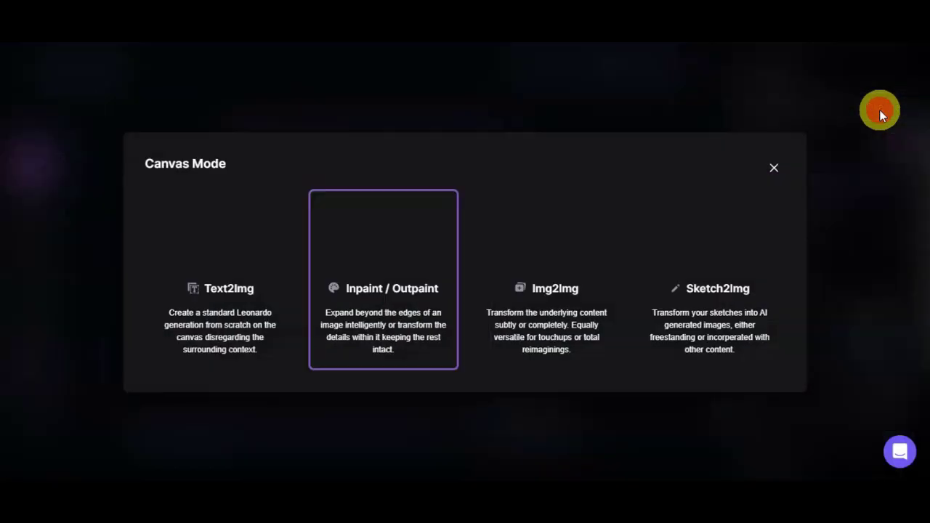
key("Escape")
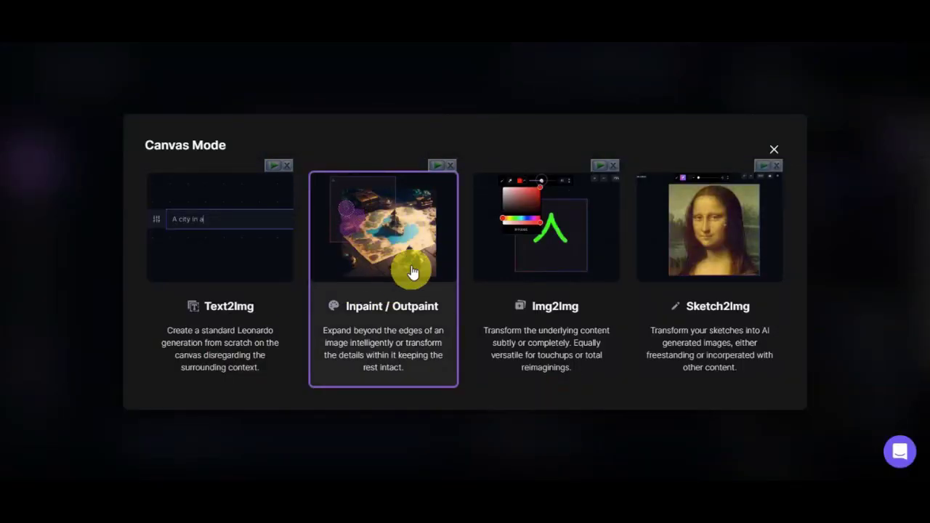
left_click(405, 276)
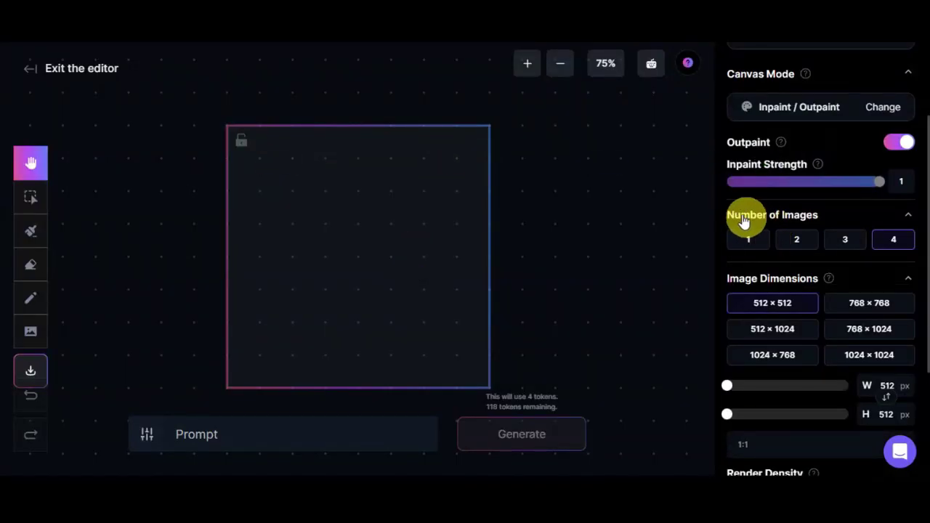
left_click(886, 241)
scroll(893, 245, "down", 2)
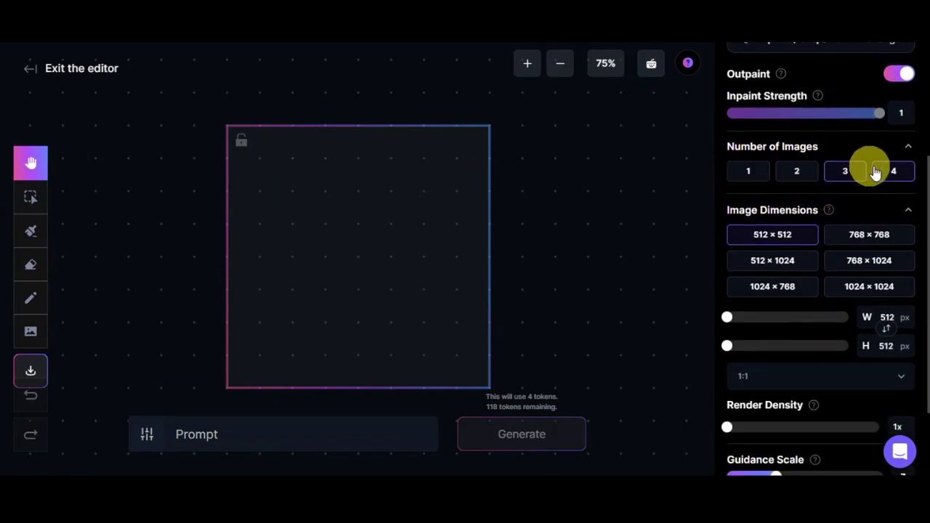
left_click(897, 173)
mouse_move(832, 212)
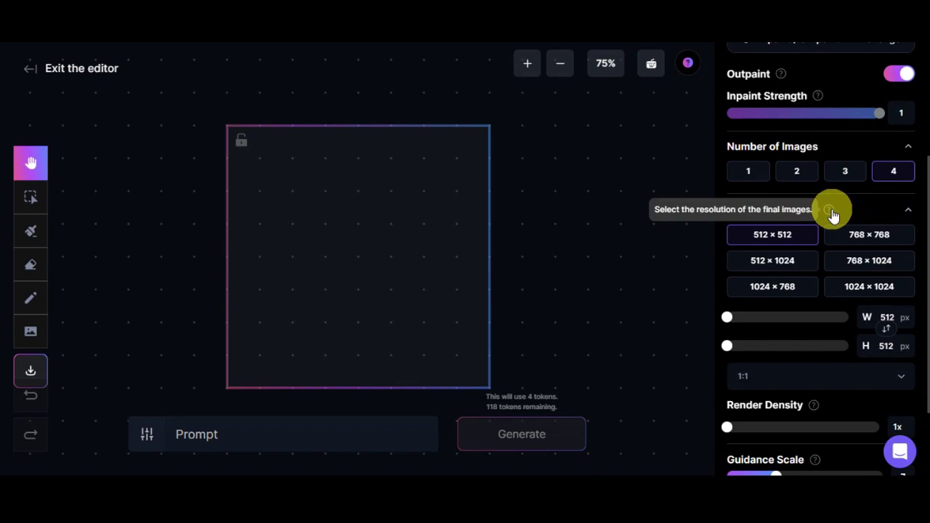
scroll(854, 210, "down", 1)
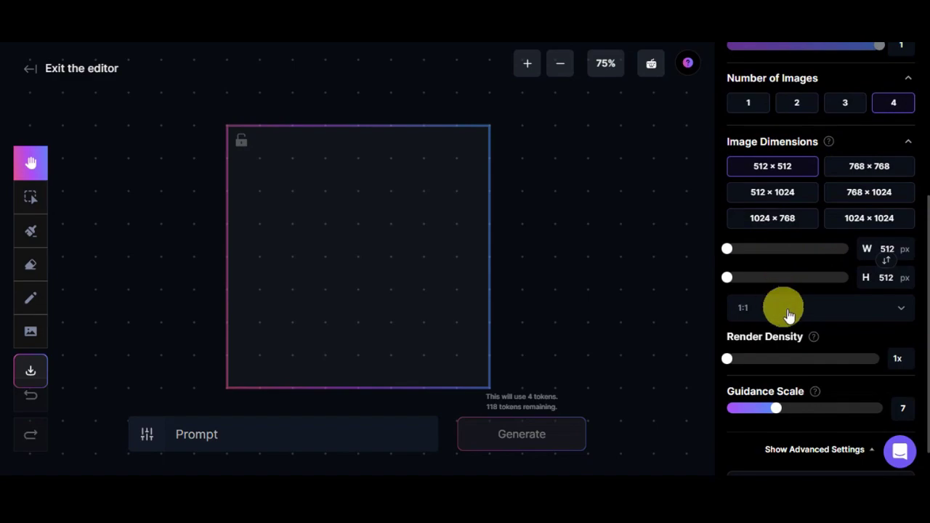
scroll(900, 309, "down", 1)
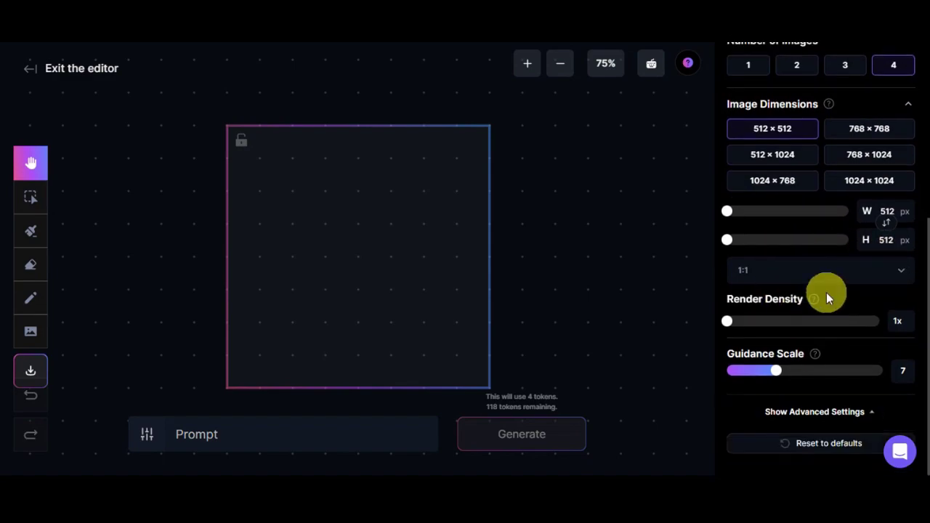
mouse_move(817, 300)
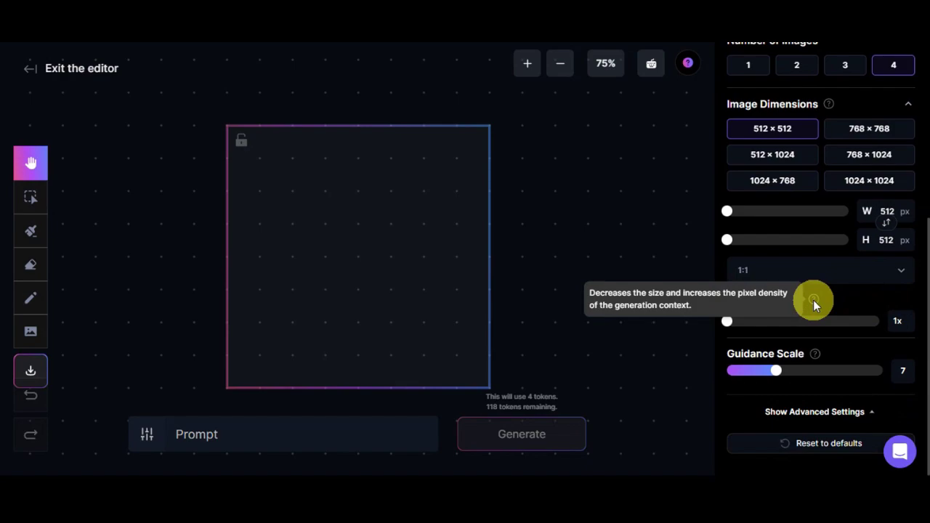
mouse_move(816, 355)
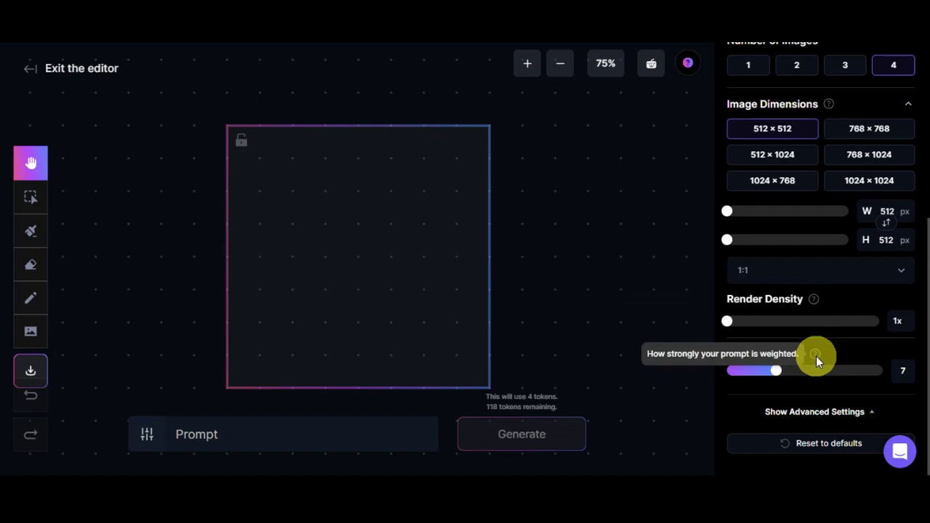
left_click(827, 412)
scroll(831, 350, "down", 3)
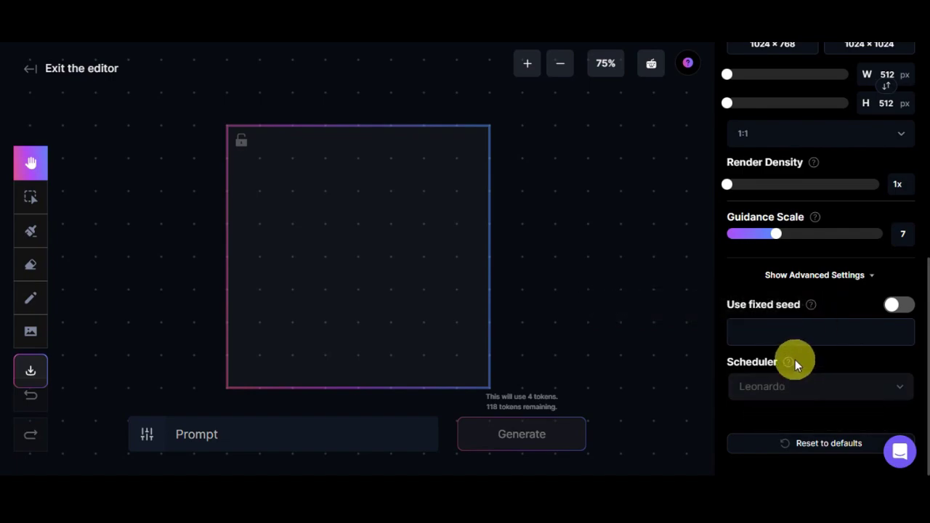
mouse_move(790, 362)
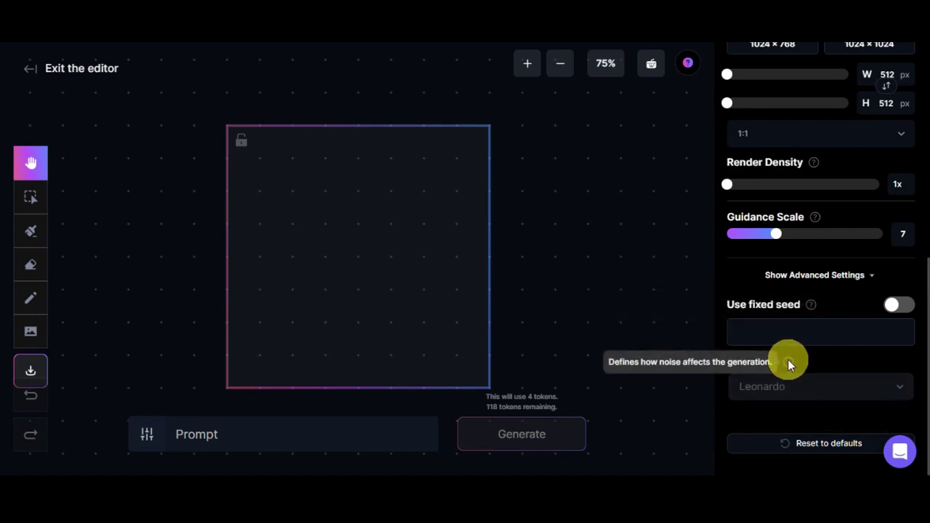
left_click(863, 275)
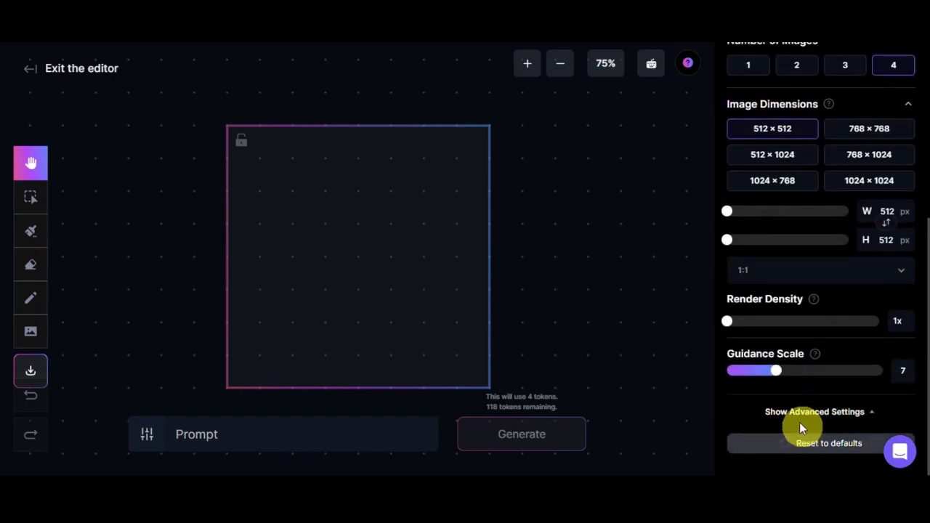
scroll(785, 174, "up", 5)
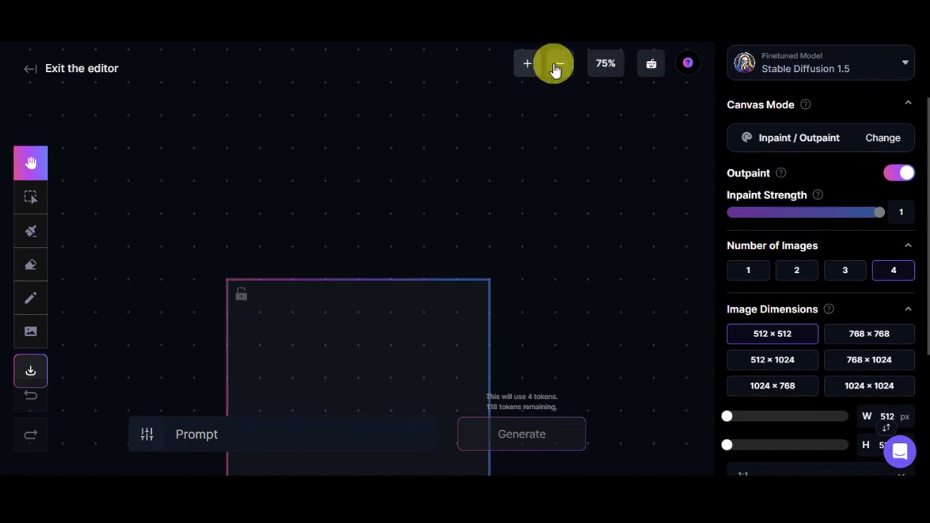
left_click(652, 63)
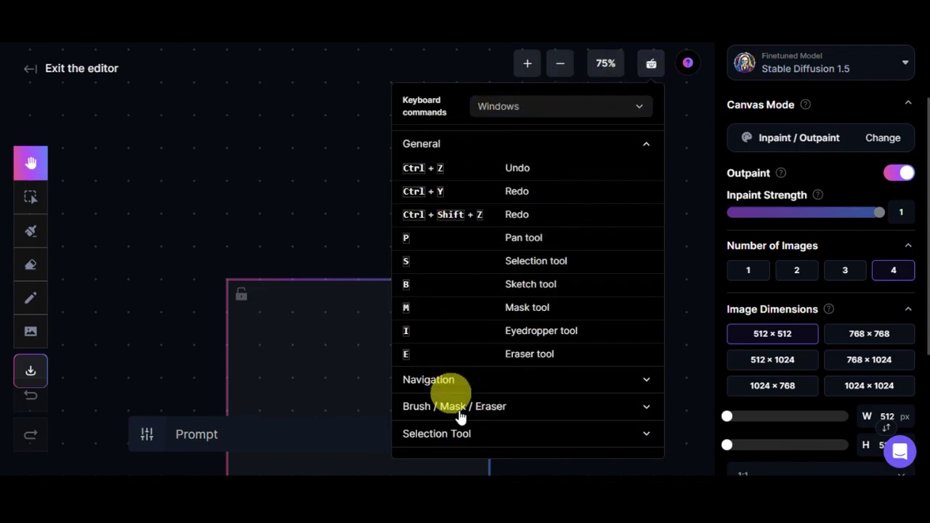
left_click(516, 381)
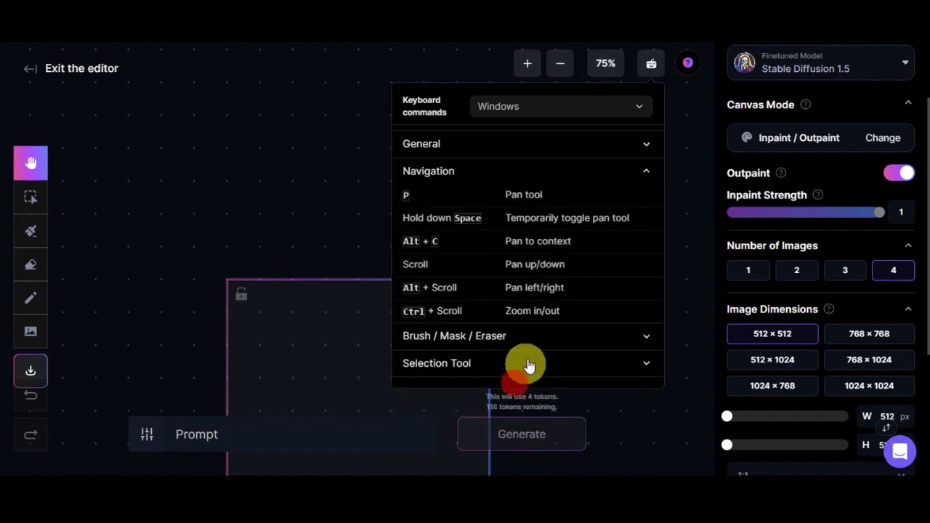
left_click(509, 342)
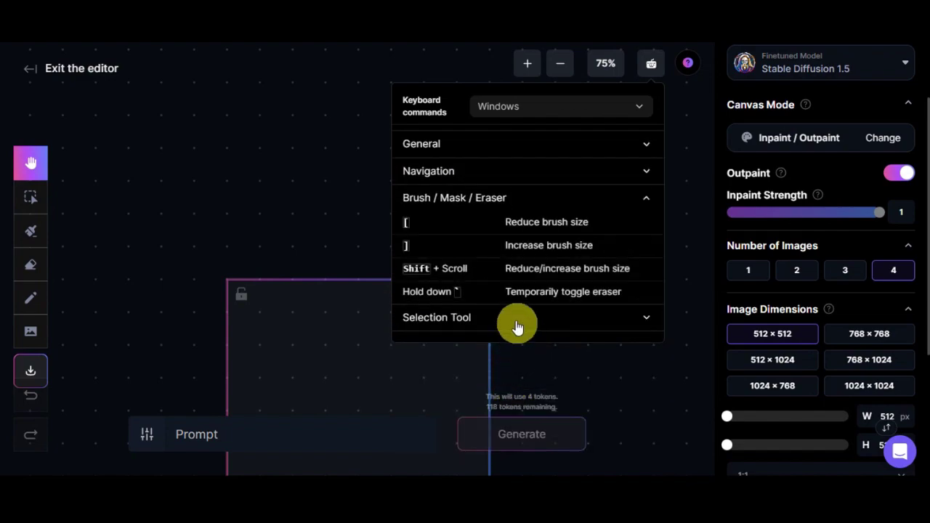
left_click(506, 320)
left_click(553, 195)
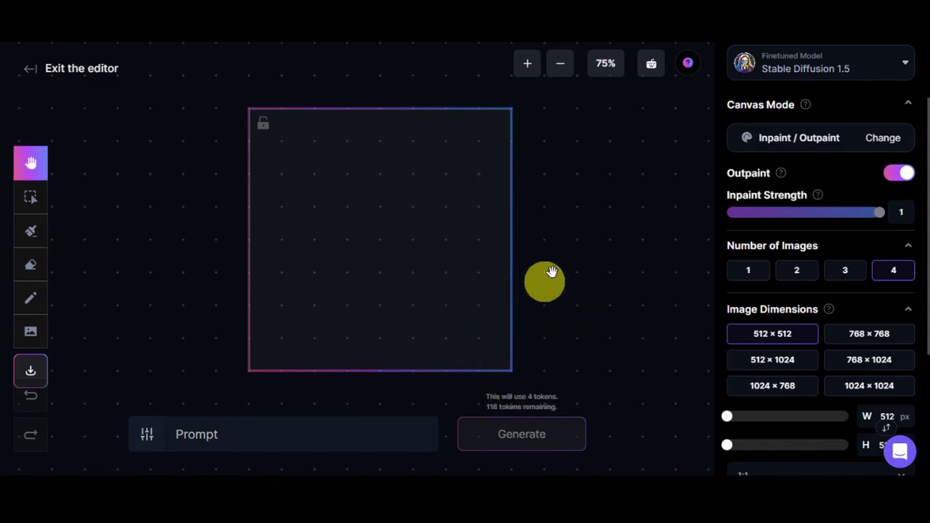
- Place the Community Feed beach-sunset image with palm trees on the canvas
left_click(34, 371)
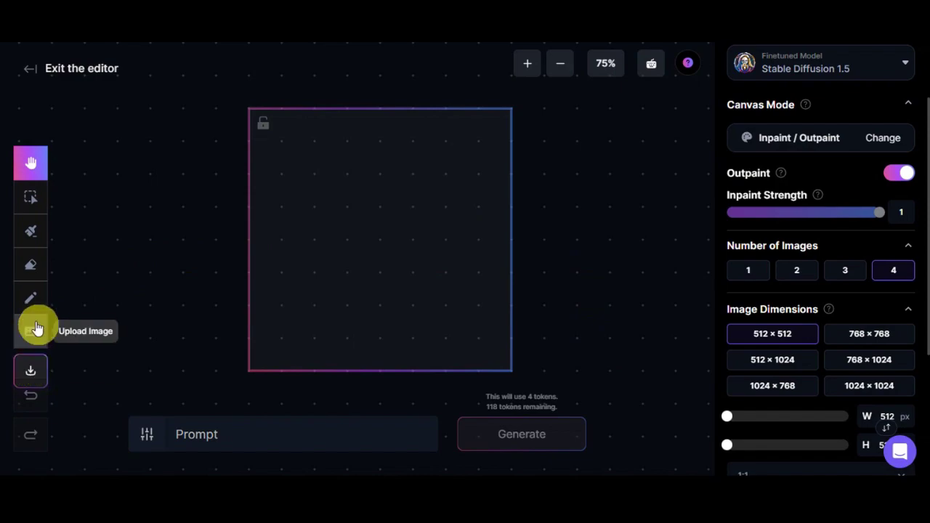
left_click(32, 332)
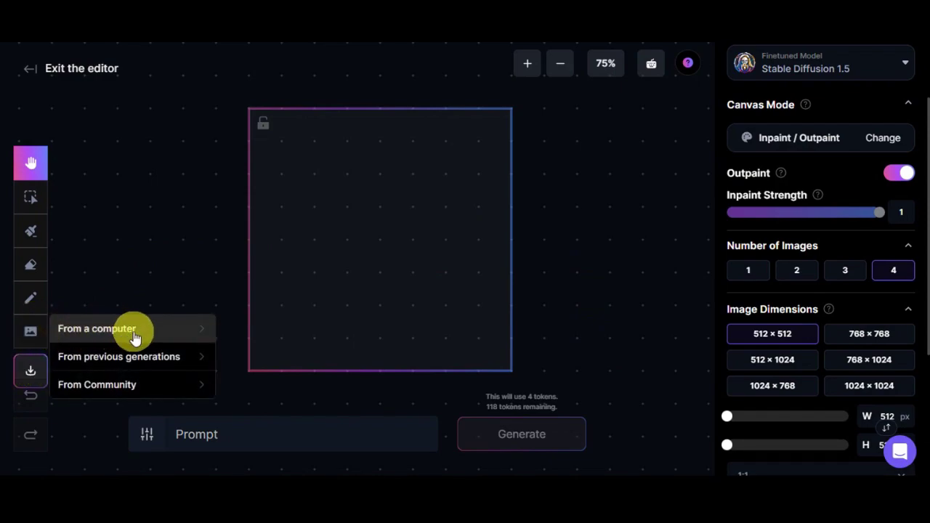
left_click(138, 385)
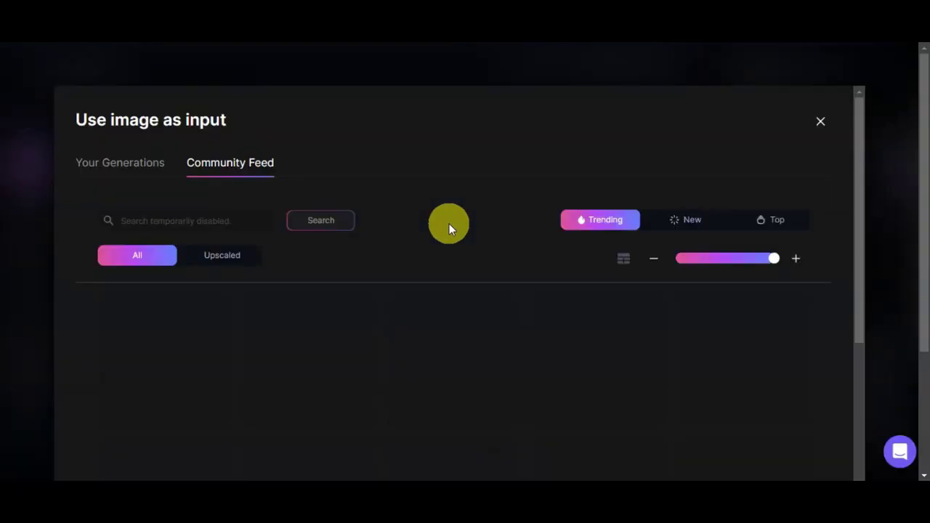
scroll(449, 223, "down", 2)
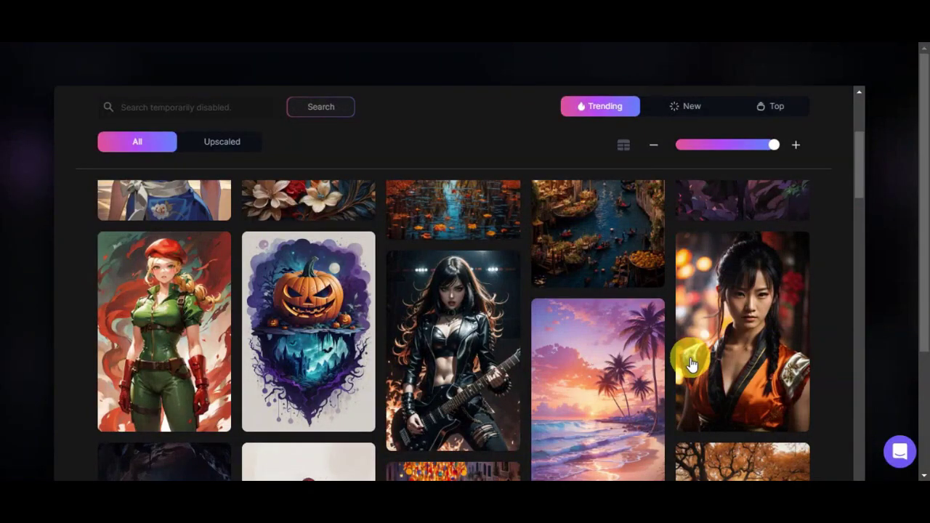
scroll(669, 342, "down", 2)
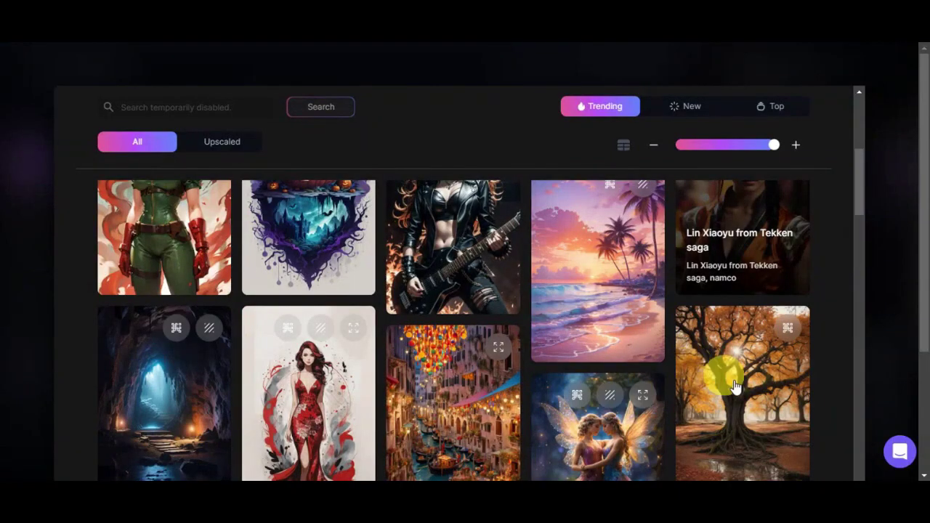
mouse_move(615, 284)
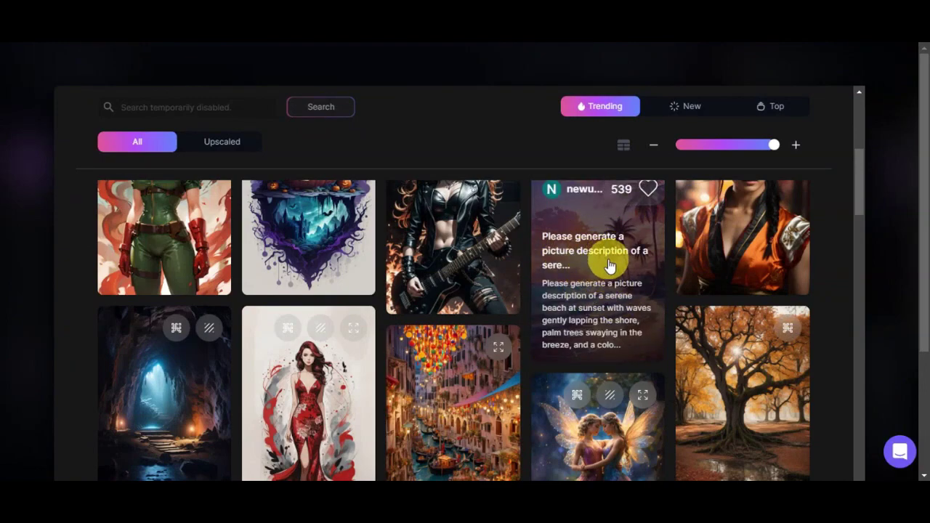
left_click(609, 266)
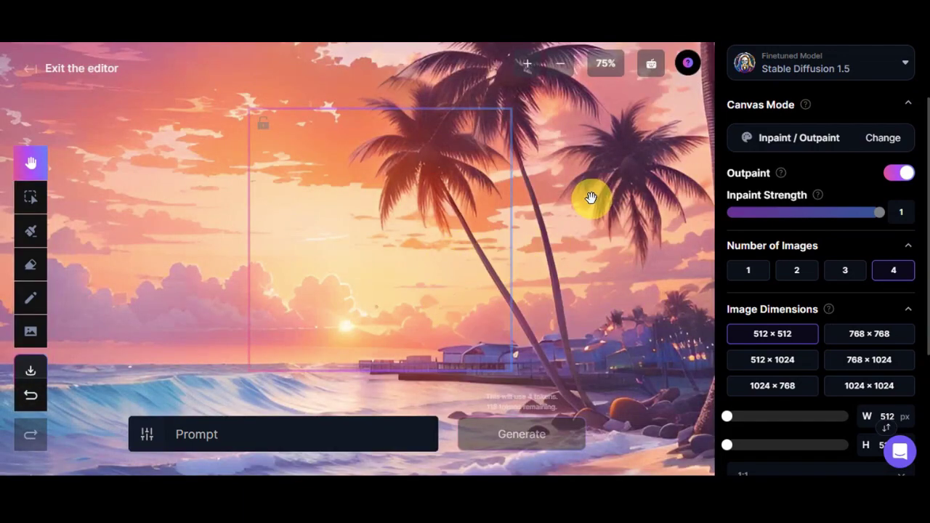
- Resize the beach image to overlap the frame's left side, then set zoom to 50%
left_click(561, 63)
left_click(561, 63)
key("v")
left_click_drag(354, 102, 257, 141)
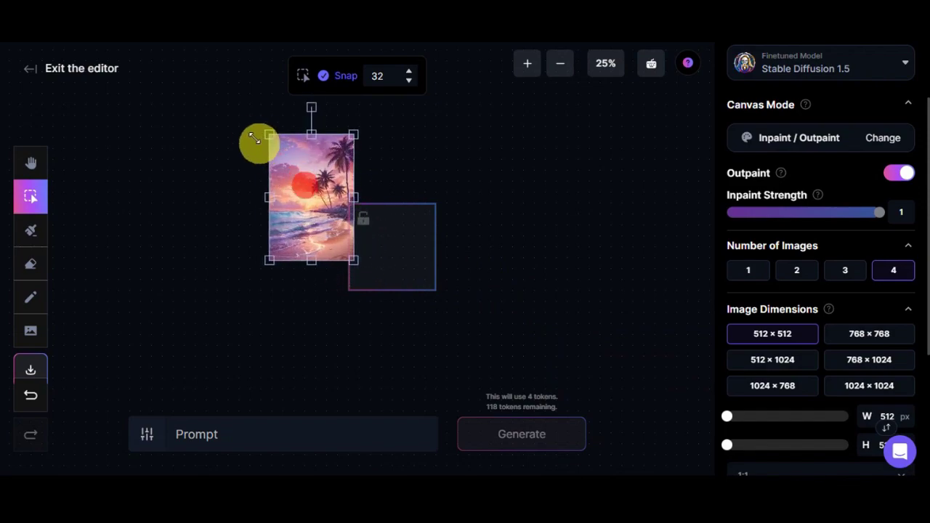
left_click_drag(318, 169, 357, 196)
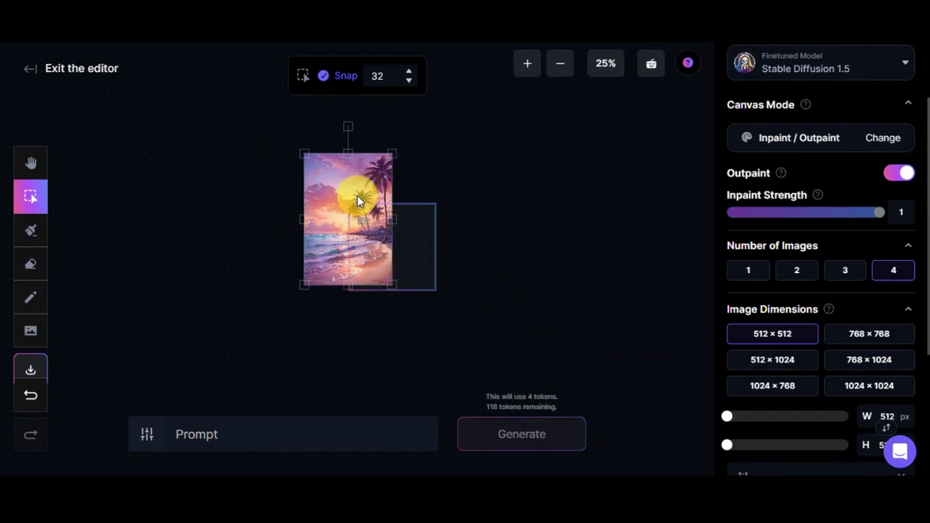
left_click_drag(304, 153, 283, 127)
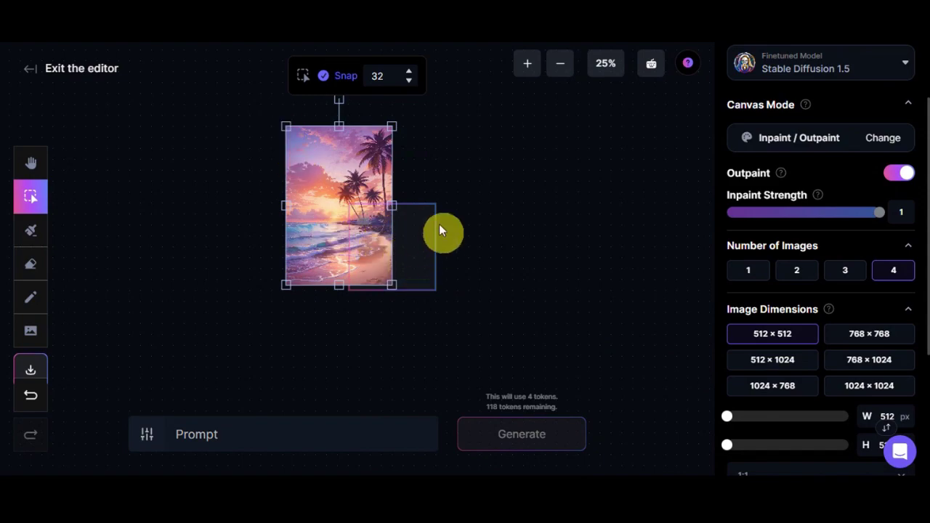
scroll(491, 279, "up", 1)
left_click(533, 64)
left_click(533, 64)
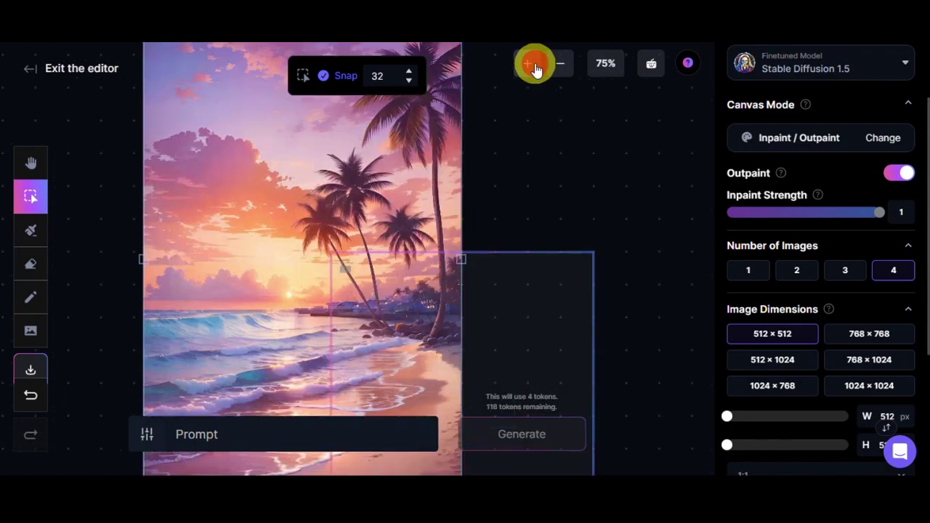
left_click(557, 65)
left_click(541, 184)
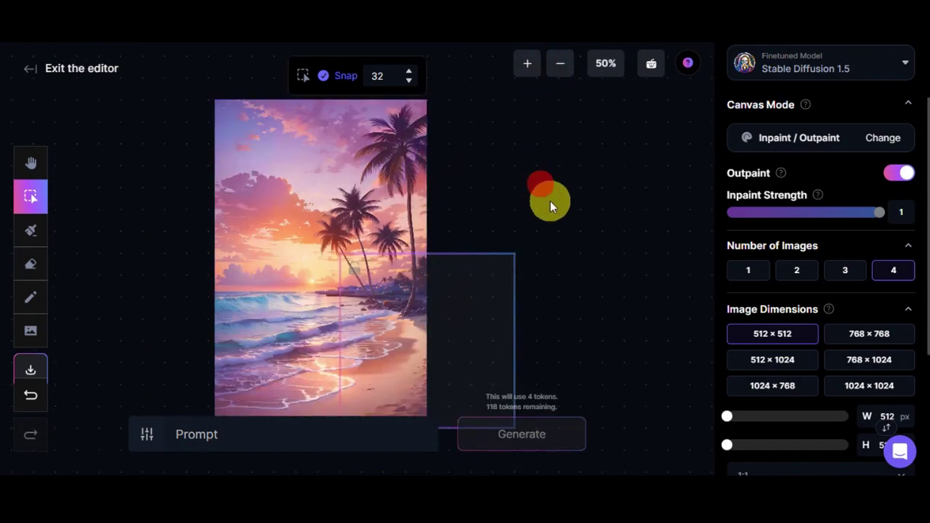
scroll(550, 201, "down", 1)
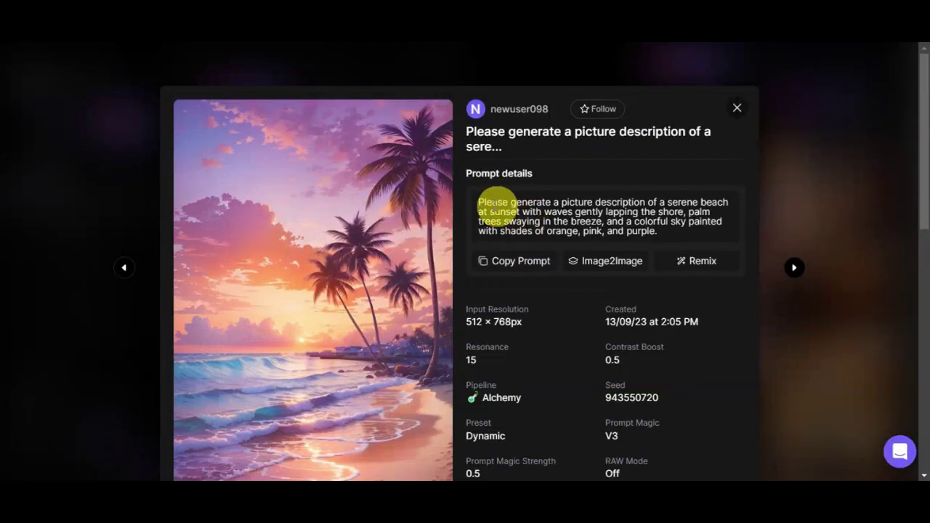
- Copy the community beach image's prompt
left_click(516, 264)
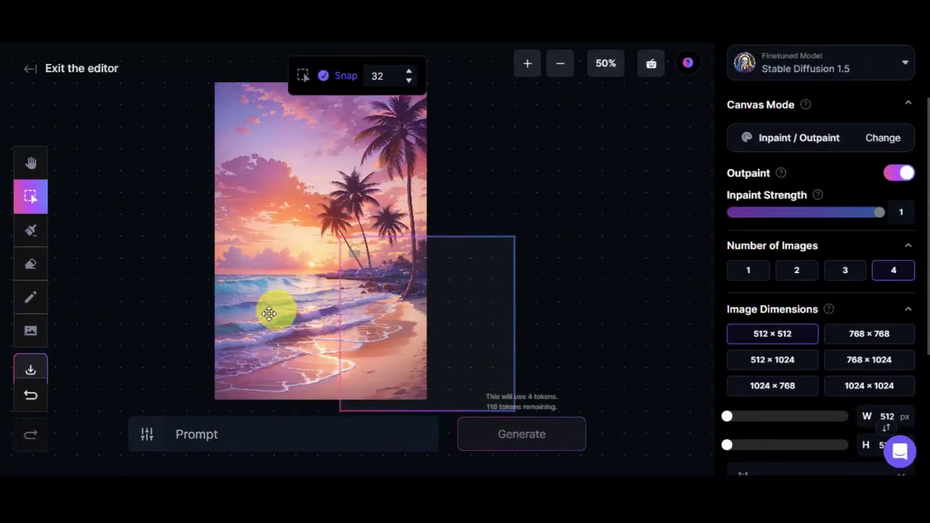
- Paste the copied beach-sunset prompt into the Prompt field
left_click(248, 434)
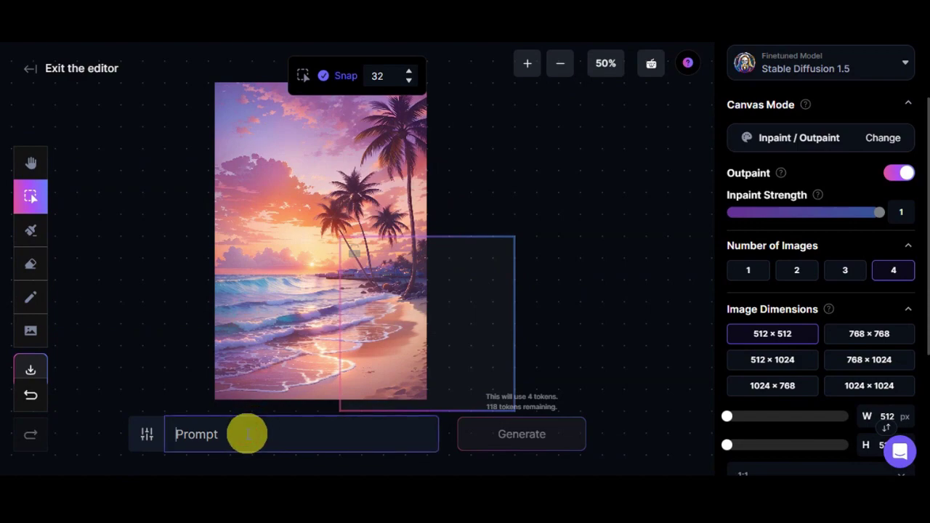
key("ctrl+v")
left_click_drag(200, 435, 404, 445)
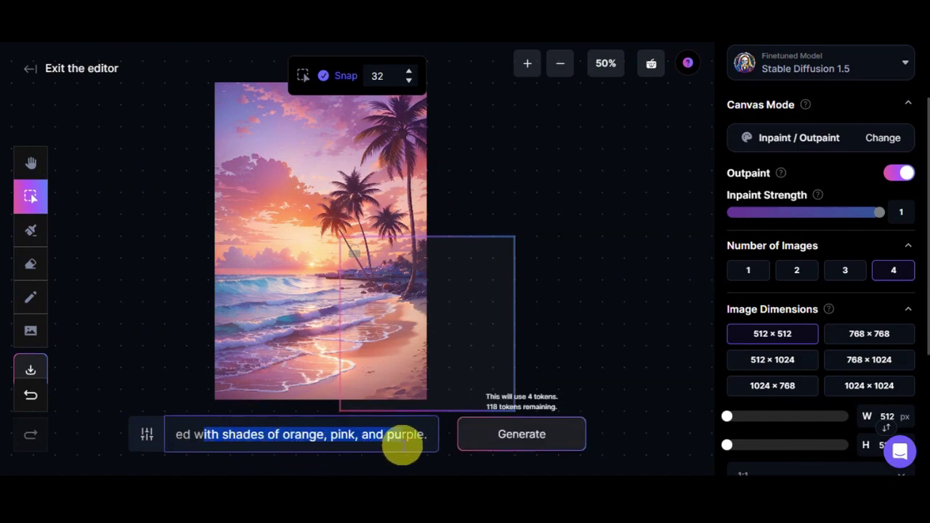
left_click(402, 441)
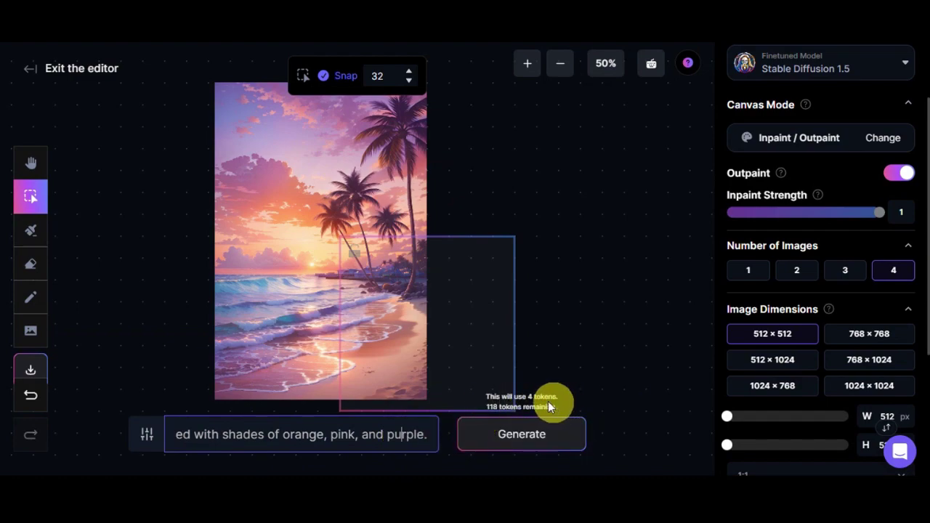
- Position the generation frame over the beach image, leaving empty space on the right
left_click(388, 141)
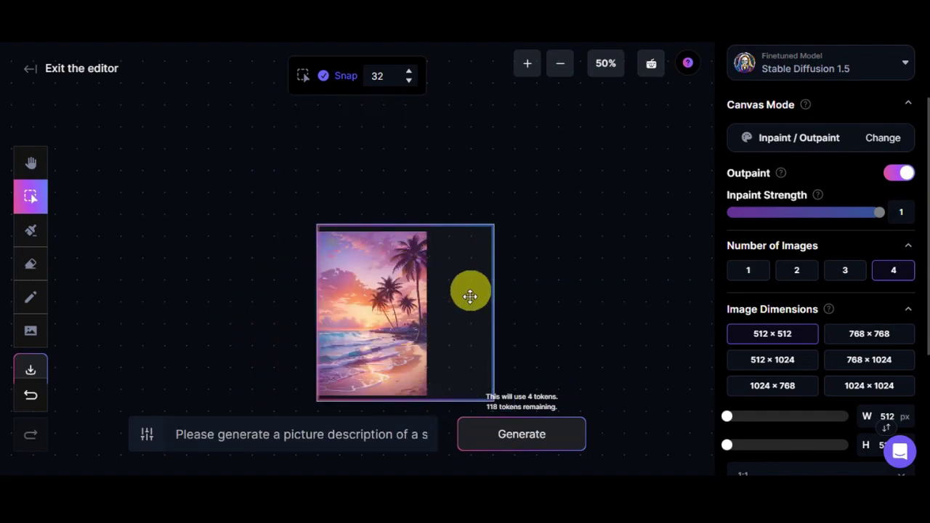
left_click(528, 63)
scroll(529, 150, "up", 1)
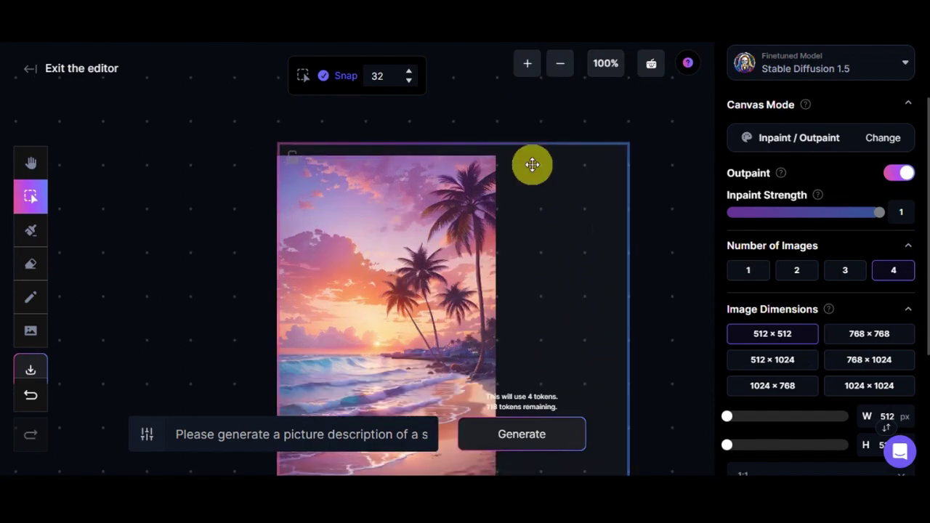
scroll(332, 245, "down", 1)
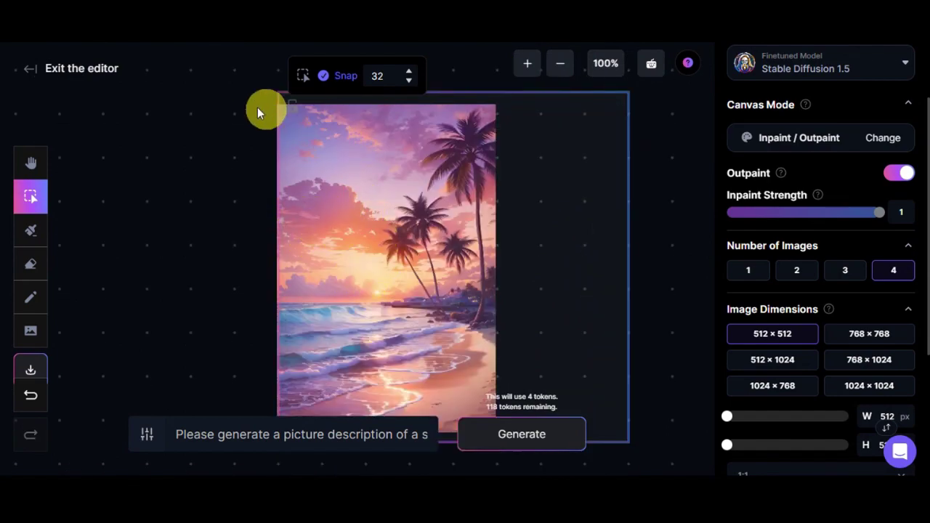
left_click_drag(291, 135, 530, 203)
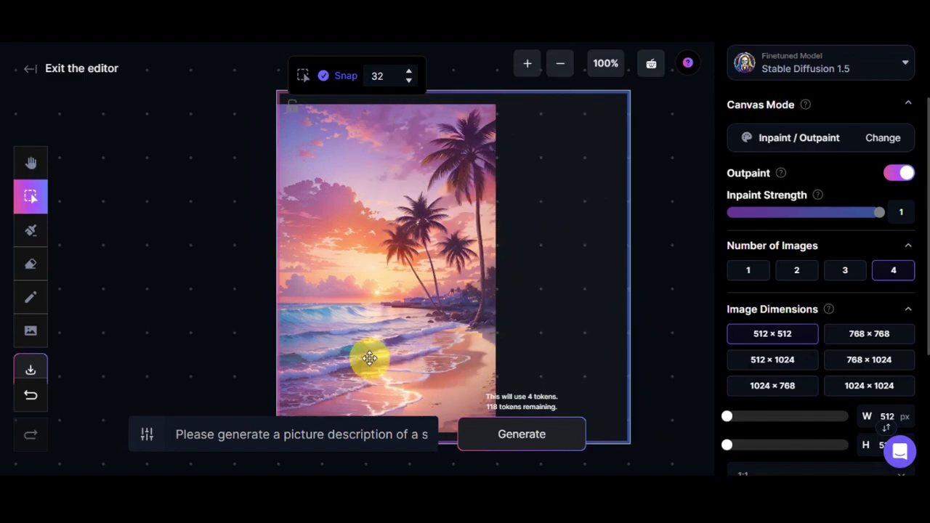
scroll(417, 295, "down", 1)
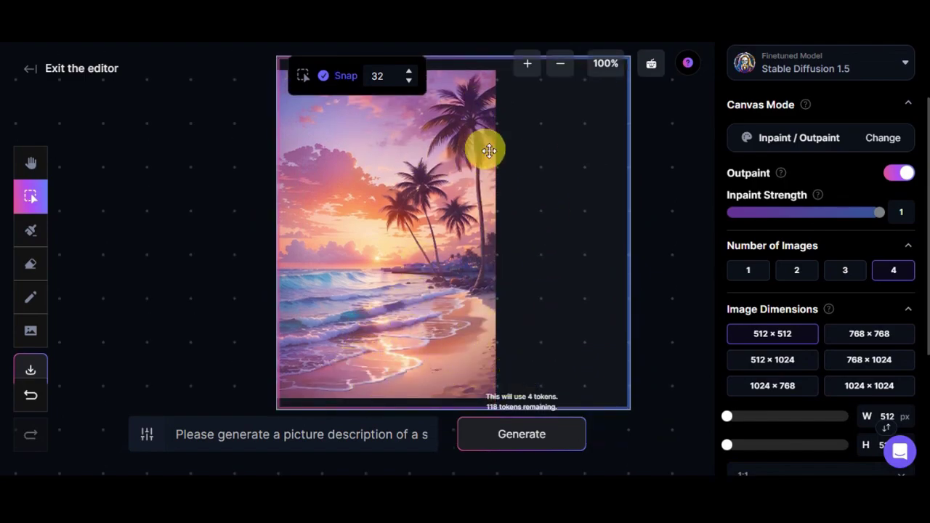
scroll(513, 189, "up", 1)
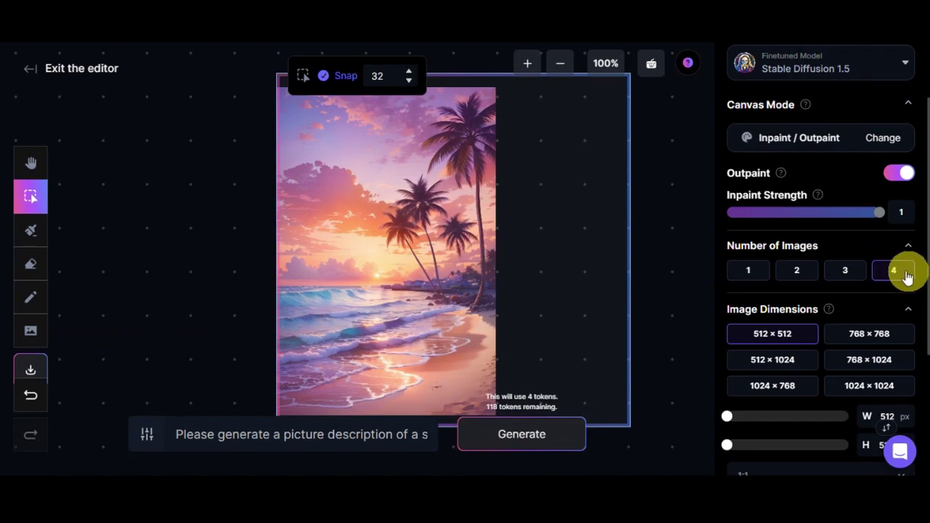
- Generate four outpainted candidates and preview result 4/4
left_click(522, 434)
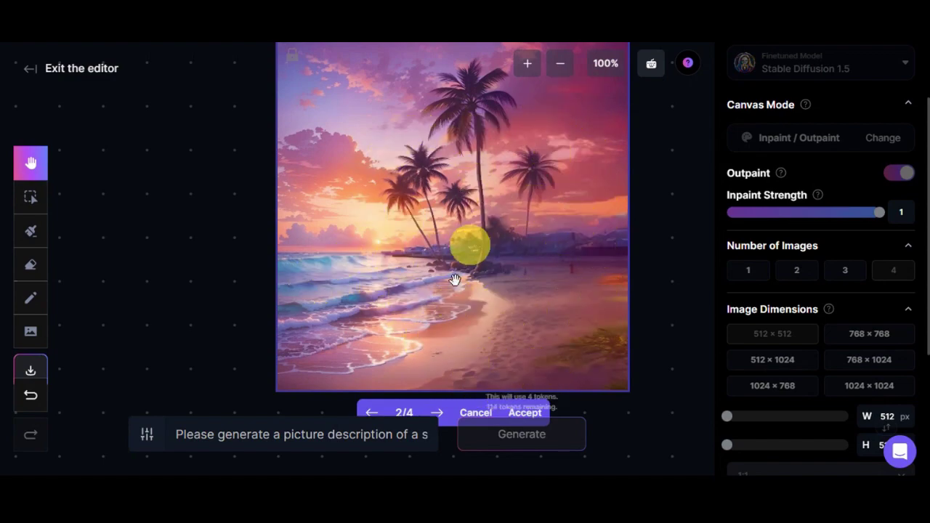
scroll(500, 224, "down", 1)
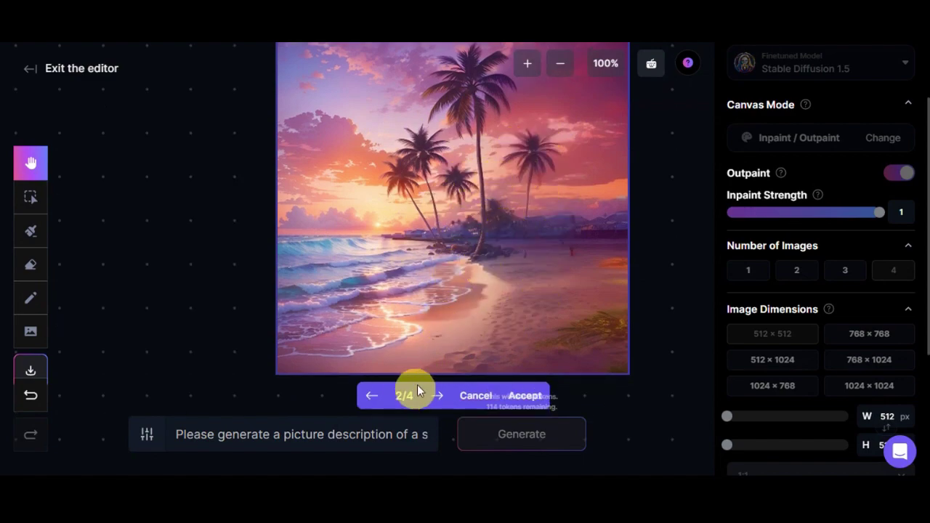
left_click(438, 399)
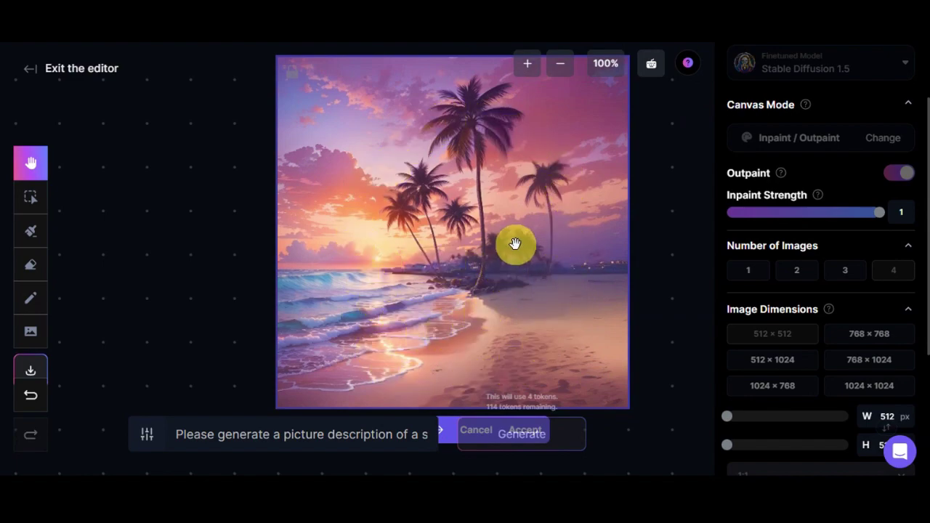
left_click(436, 396)
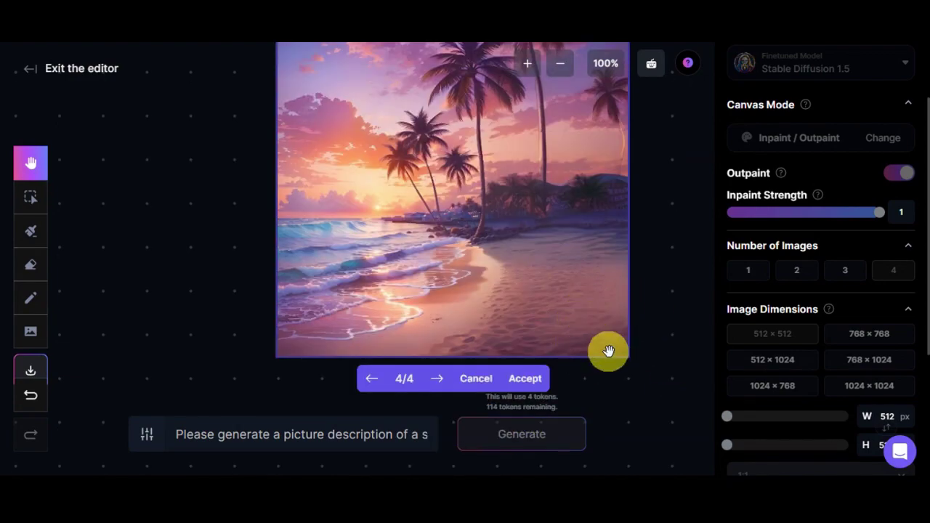
- Accept the fourth outpainted result, then review the Guidance Scale setting
left_click(521, 378)
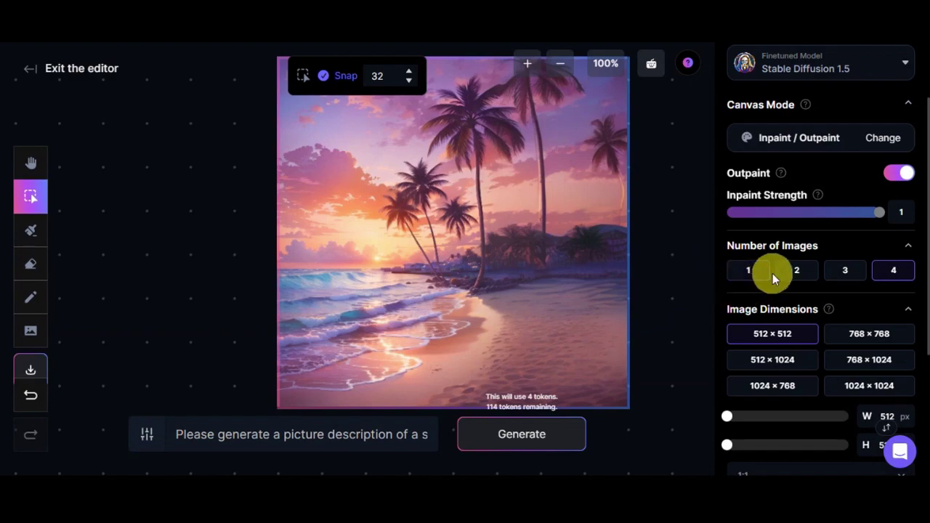
scroll(773, 271, "down", 2)
scroll(778, 312, "down", 1)
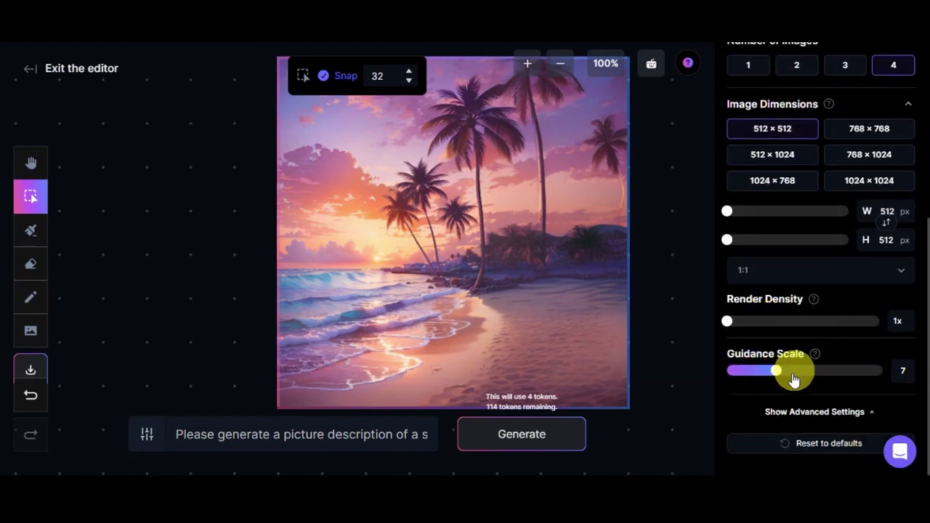
mouse_move(814, 356)
scroll(841, 345, "up", 3)
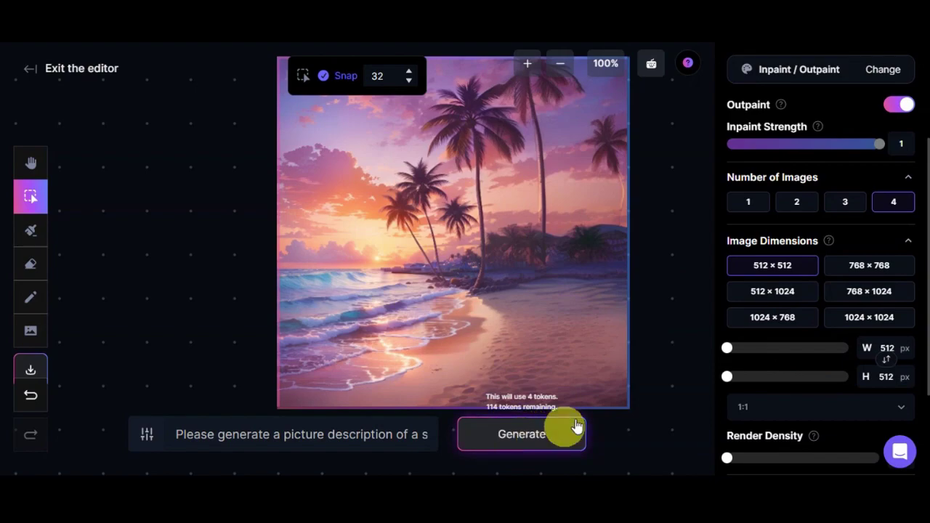
scroll(799, 335, "up", 4)
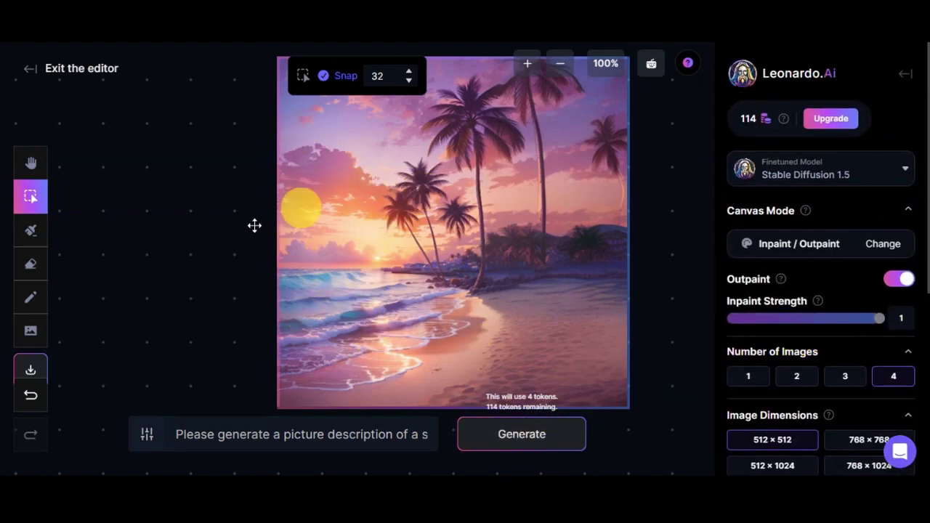
- Download the square outpainted beach scene as artwork.png
left_click(31, 370)
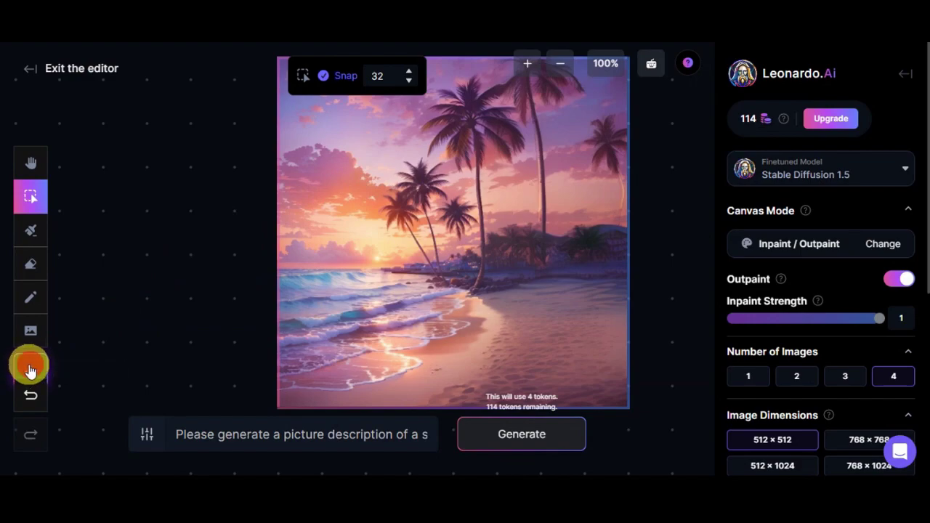